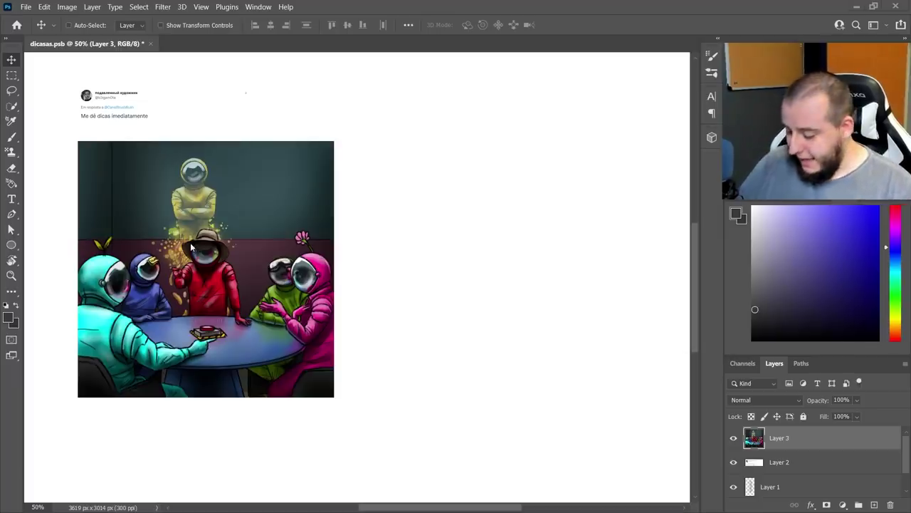
Step: Enlarge the tweet screenshot reading "Me dê dicas imediatamente" so it fills the space just above the illustration
key("z")
left_click(97, 111)
key("v")
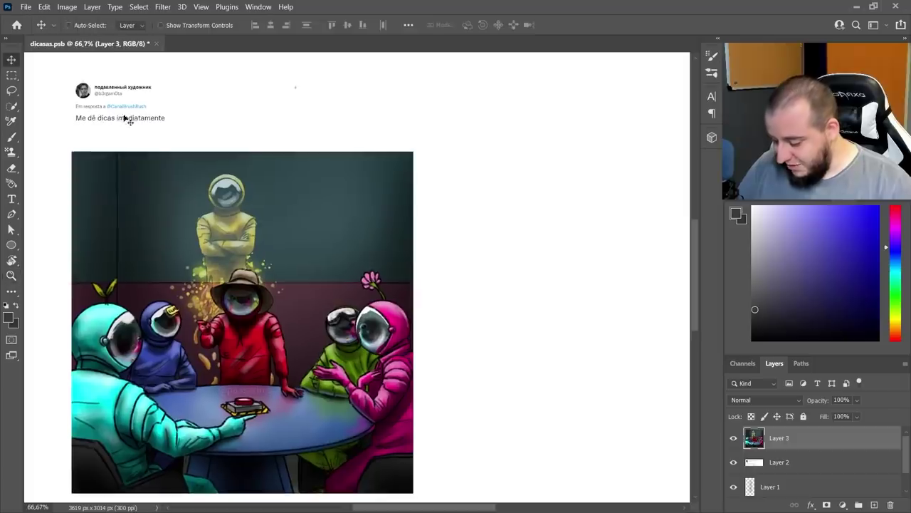
left_click(127, 114, "ctrl")
key("ctrl+t")
mouse_move(200, 125)
left_mouse_down()
mouse_move(223, 147)
mouse_move(203, 137)
left_mouse_up()
key("Return")
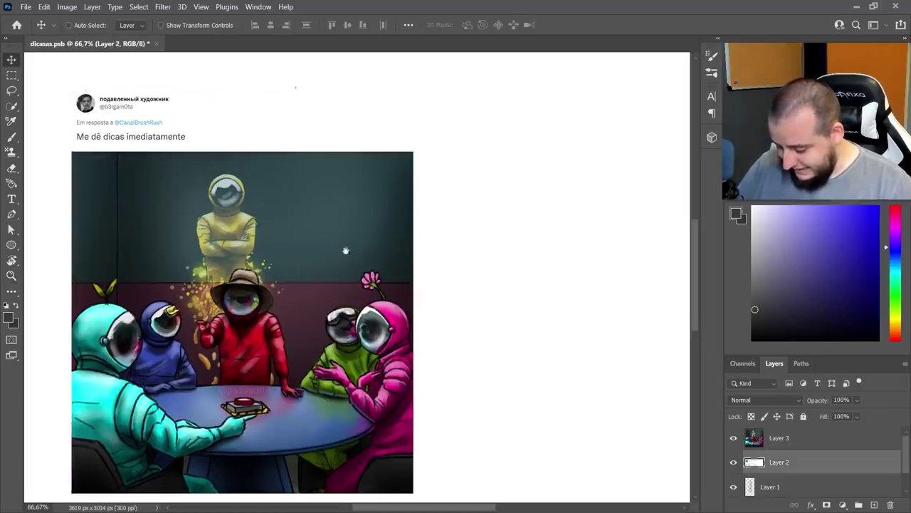
Step: Add a new layer above the illustration layer and draw a wide rectangular frame in the blank area beside the illustration
left_click_drag(356, 263, 328, 230)
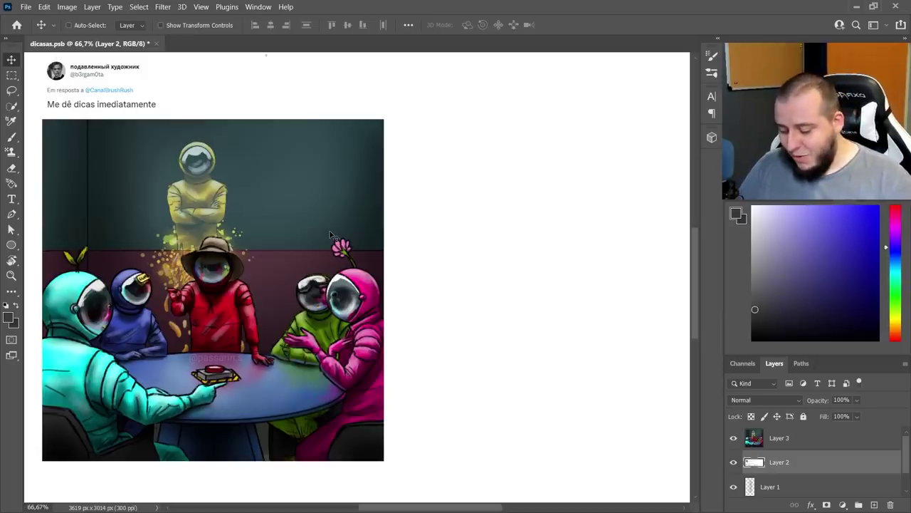
scroll(425, 385, "down", 1)
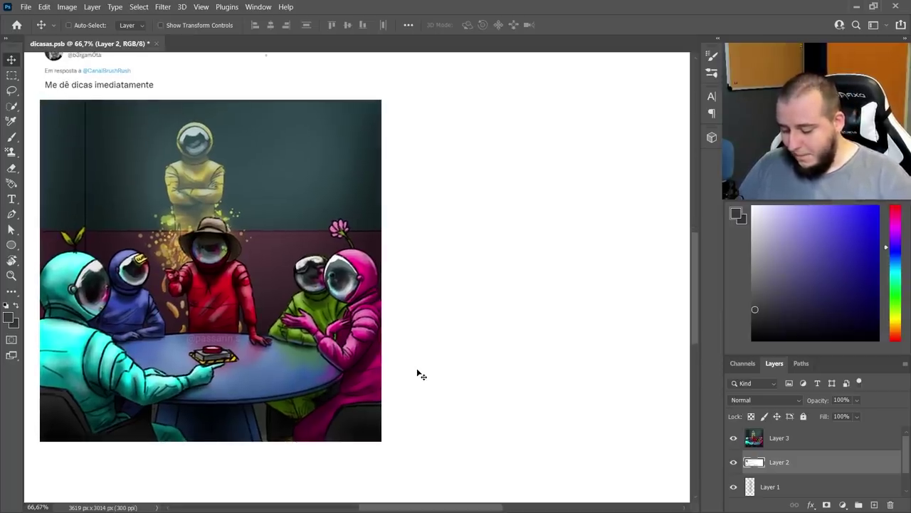
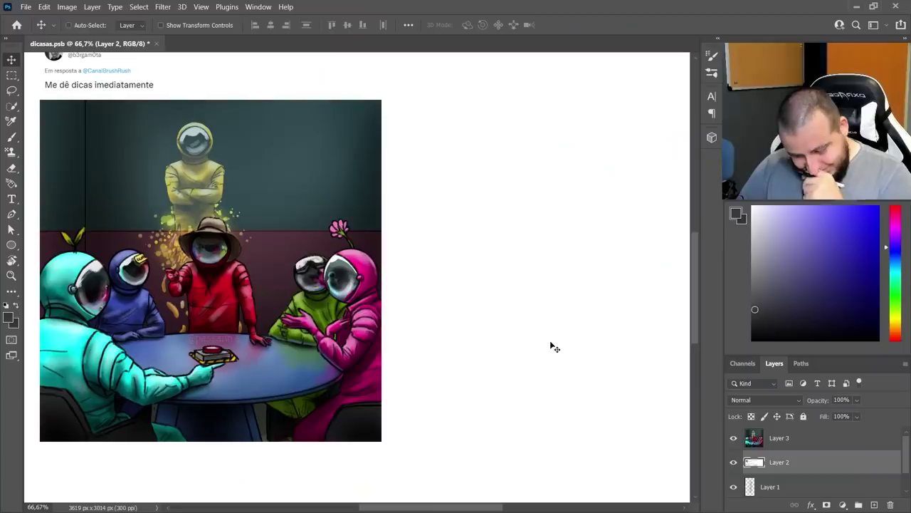
left_click_drag(461, 341, 429, 335)
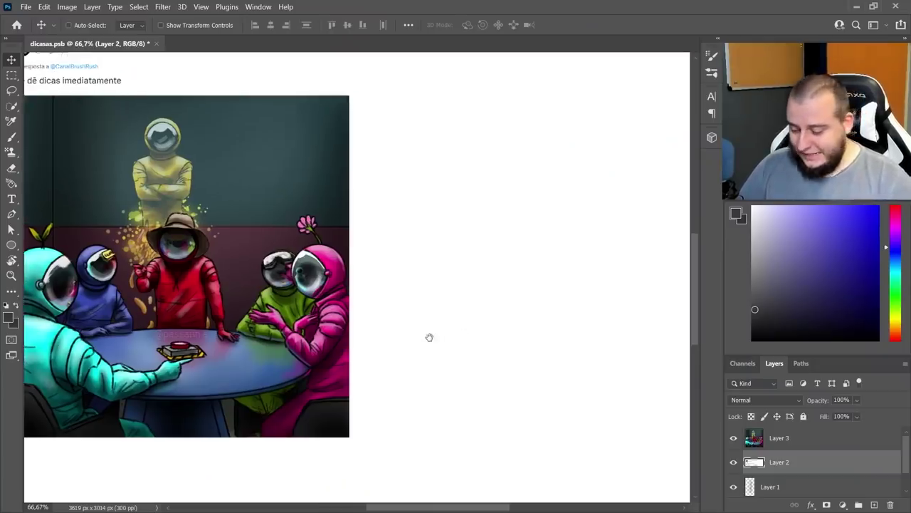
left_click(874, 504)
left_click_drag(783, 462, 810, 430)
key("b")
left_click_drag(533, 360, 465, 362)
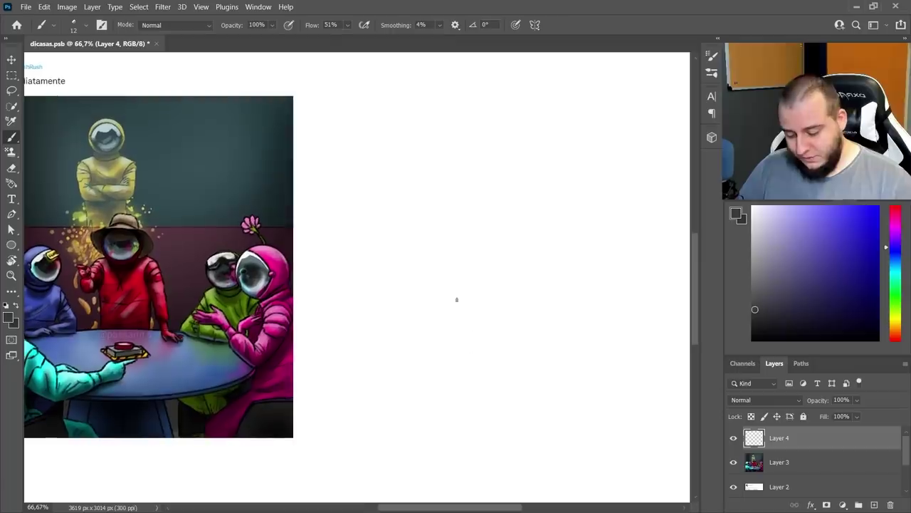
mouse_move(313, 177)
left_mouse_down()
mouse_move(323, 338)
mouse_move(379, 176)
mouse_move(633, 178)
mouse_move(633, 356)
left_mouse_up()
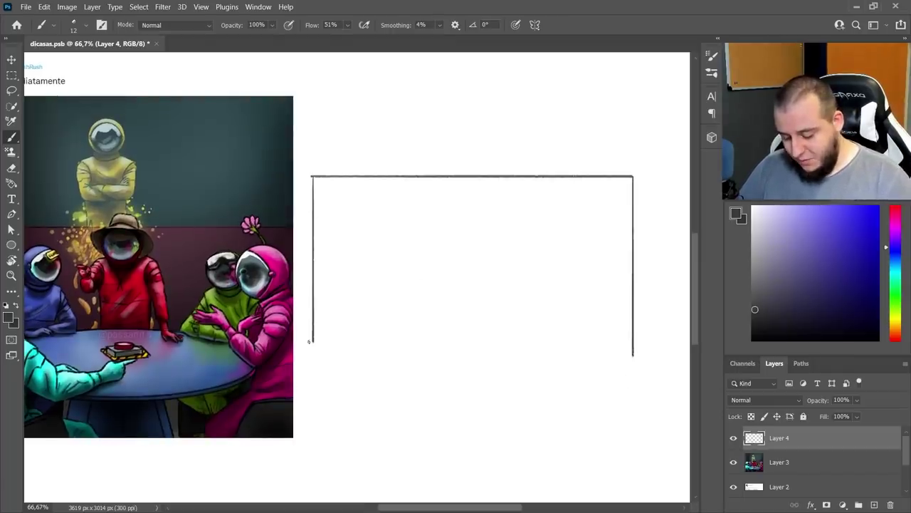
mouse_move(312, 343)
left_mouse_down()
mouse_move(633, 344)
mouse_move(627, 361)
left_mouse_up()
Step: Create another new layer above the frame layer and choose a medium grey for brush sketching
key("e")
left_click(875, 505)
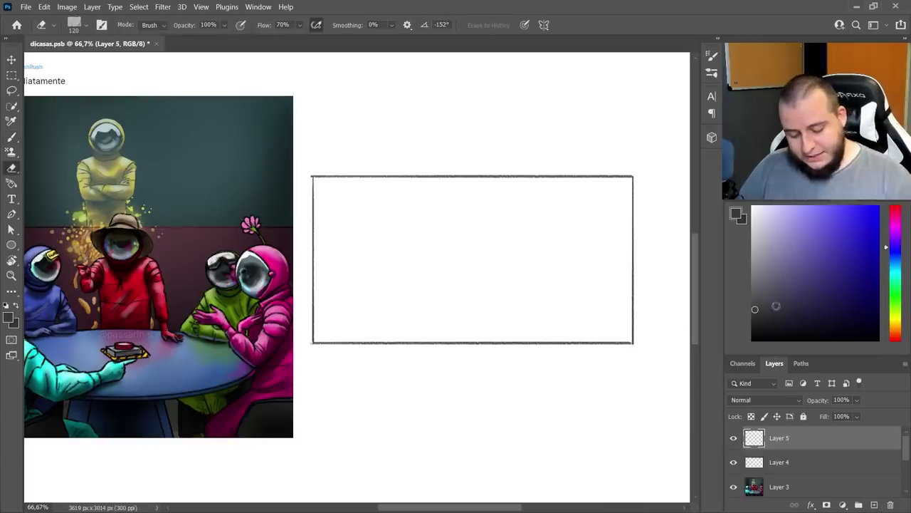
left_click(760, 280)
left_click_drag(458, 311, 479, 304)
key("b")
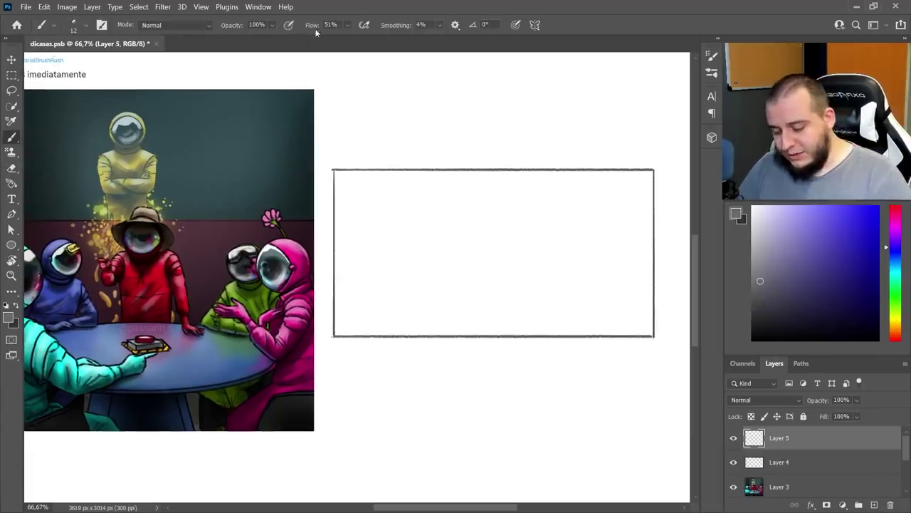
Step: Set the brush flow to 22% and rough in a tilted tabletop with repeated diagonal lines across the frame
left_click_drag(376, 310, 626, 264)
key("ctrl+z")
mouse_move(385, 324)
left_mouse_down()
mouse_move(560, 266)
mouse_move(484, 329)
left_mouse_up()
key("ctrl+z")
left_click_drag(365, 335, 438, 339)
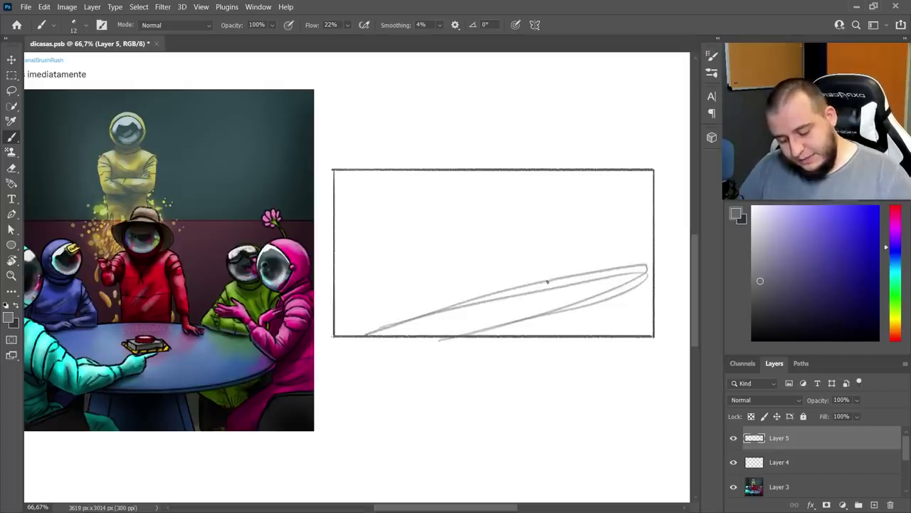
mouse_move(548, 282)
left_mouse_down()
mouse_move(437, 340)
mouse_move(569, 303)
mouse_move(625, 349)
mouse_move(678, 287)
mouse_move(346, 349)
mouse_move(677, 250)
mouse_move(336, 335)
mouse_move(669, 244)
left_mouse_up()
left_click_drag(378, 331, 679, 245)
left_click_drag(623, 264, 672, 248)
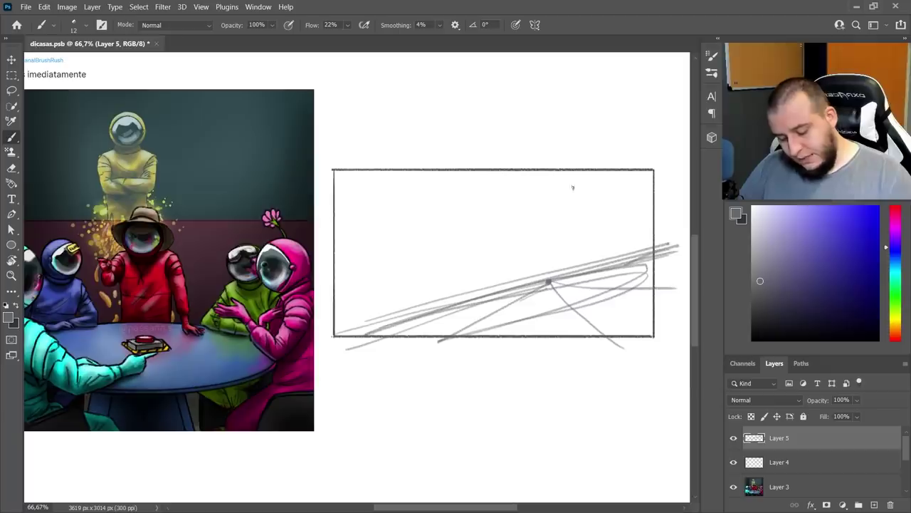
Step: Sketch the hatted figure's head and body behind the table, plus a smaller figure's head and shoulder beside it
mouse_move(521, 202)
left_mouse_down()
mouse_move(518, 190)
mouse_move(540, 200)
mouse_move(498, 205)
mouse_move(562, 196)
mouse_move(518, 202)
mouse_move(551, 214)
mouse_move(555, 195)
left_mouse_up()
left_click_drag(527, 227, 531, 280)
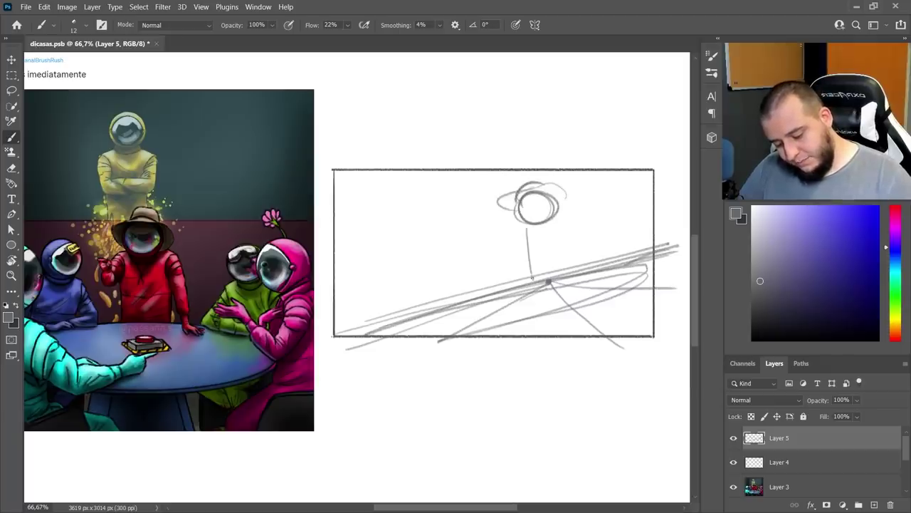
left_click_drag(561, 219, 588, 260)
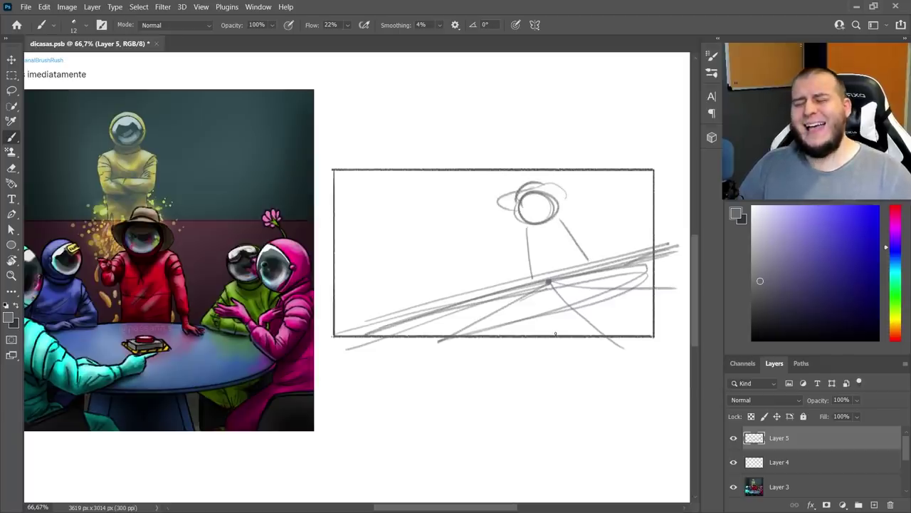
mouse_move(429, 239)
left_mouse_down()
mouse_move(459, 234)
mouse_move(465, 251)
mouse_move(467, 242)
left_mouse_up()
left_click_drag(430, 266, 470, 281)
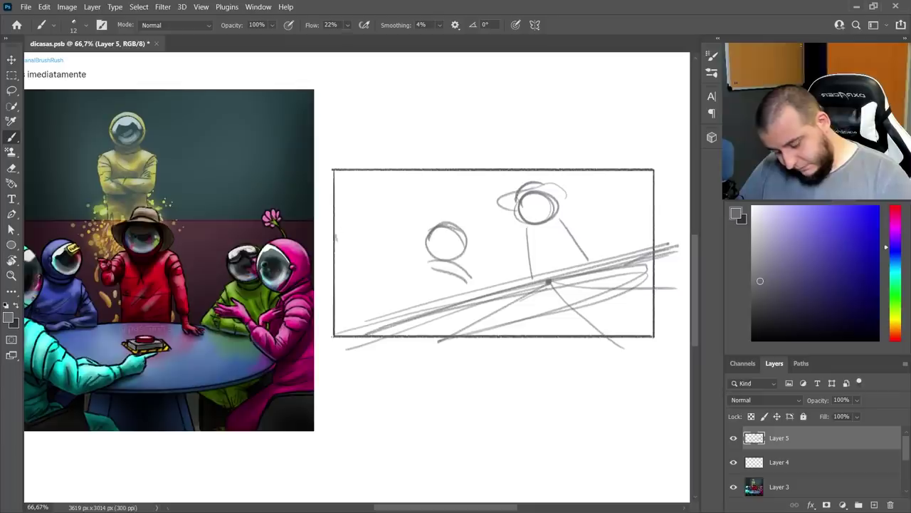
Step: Sketch the large foreground figure at the frame's left edge, with helmet, visor and back lines reaching the table
left_click_drag(337, 238, 385, 226)
mouse_move(340, 205)
left_mouse_down()
mouse_move(381, 259)
mouse_move(353, 285)
mouse_move(376, 282)
mouse_move(406, 322)
left_mouse_up()
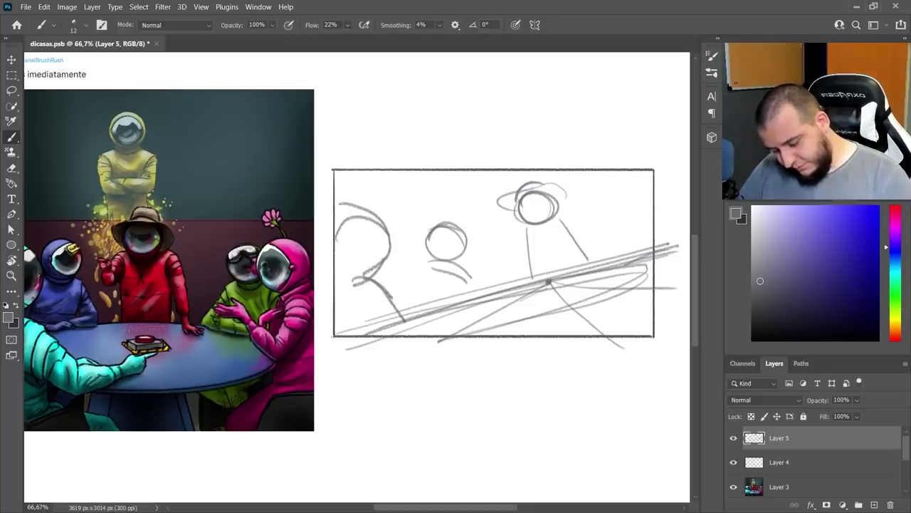
left_click_drag(365, 265, 384, 278)
left_click_drag(377, 275, 420, 335)
left_click_drag(342, 292, 387, 257)
left_click_drag(340, 202, 391, 278)
mouse_move(372, 218)
left_mouse_down()
mouse_move(388, 247)
mouse_move(353, 275)
left_mouse_up()
mouse_move(353, 274)
left_mouse_down()
mouse_move(344, 214)
mouse_move(377, 212)
left_mouse_up()
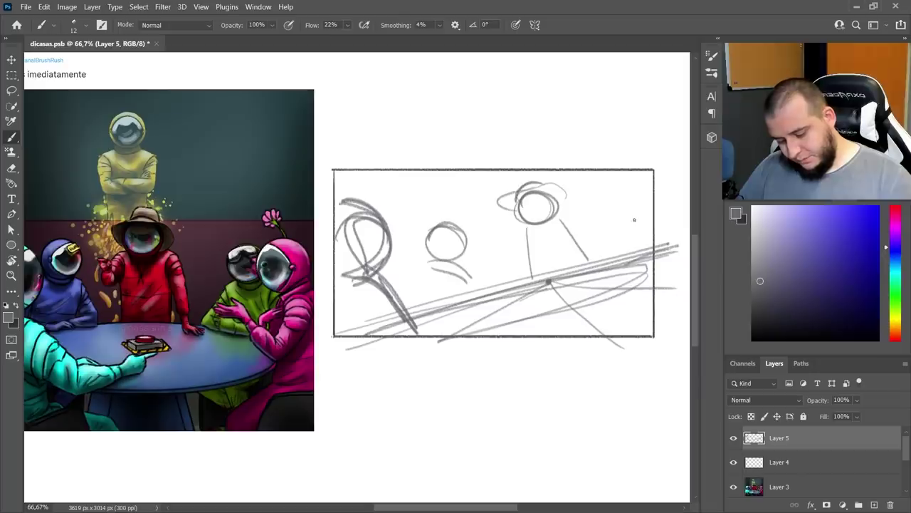
Step: Add a head curve at the frame's right edge and scale the whole sketch down to fit the frame
mouse_move(639, 198)
left_mouse_down()
mouse_move(605, 251)
mouse_move(650, 258)
left_mouse_up()
key("ctrl+t")
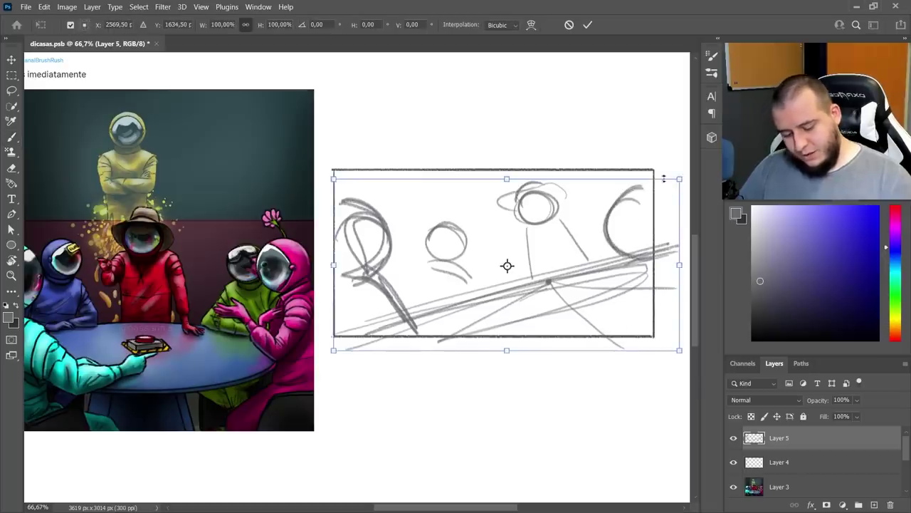
mouse_move(673, 175)
left_mouse_down()
mouse_move(632, 195)
mouse_move(595, 258)
left_mouse_up()
key("Return")
Step: Erase the head curve on the right and sketch a large foreground figure there with helmet, bent arm and back
mouse_move(573, 227)
left_mouse_down()
mouse_move(624, 219)
mouse_move(613, 259)
mouse_move(582, 213)
left_mouse_up()
key("e")
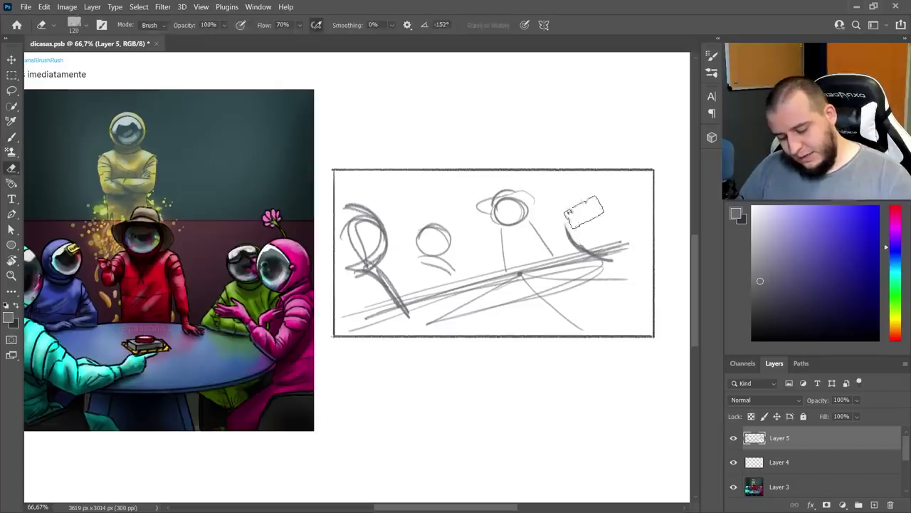
key("b")
left_click_drag(601, 163, 608, 208)
mouse_move(595, 147)
left_mouse_down()
mouse_move(627, 152)
mouse_move(595, 277)
left_mouse_up()
mouse_move(602, 239)
left_mouse_down()
mouse_move(596, 274)
mouse_move(641, 237)
mouse_move(635, 267)
left_mouse_up()
mouse_move(613, 214)
left_mouse_down()
mouse_move(600, 275)
mouse_move(576, 296)
left_mouse_up()
mouse_move(636, 235)
left_mouse_down()
mouse_move(631, 300)
mouse_move(615, 325)
left_mouse_up()
left_click_drag(625, 325, 630, 346)
left_click_drag(639, 188, 662, 260)
left_click_drag(649, 193, 666, 277)
Step: Extend the left foreground figure with a bigger helmet outline, a rounded shoulder and an arm toward the table
mouse_move(341, 191)
left_mouse_down()
mouse_move(336, 204)
mouse_move(376, 234)
left_mouse_up()
mouse_move(361, 193)
left_mouse_down()
mouse_move(359, 266)
mouse_move(385, 322)
left_mouse_up()
left_click_drag(366, 280, 412, 324)
left_click_drag(374, 329, 419, 334)
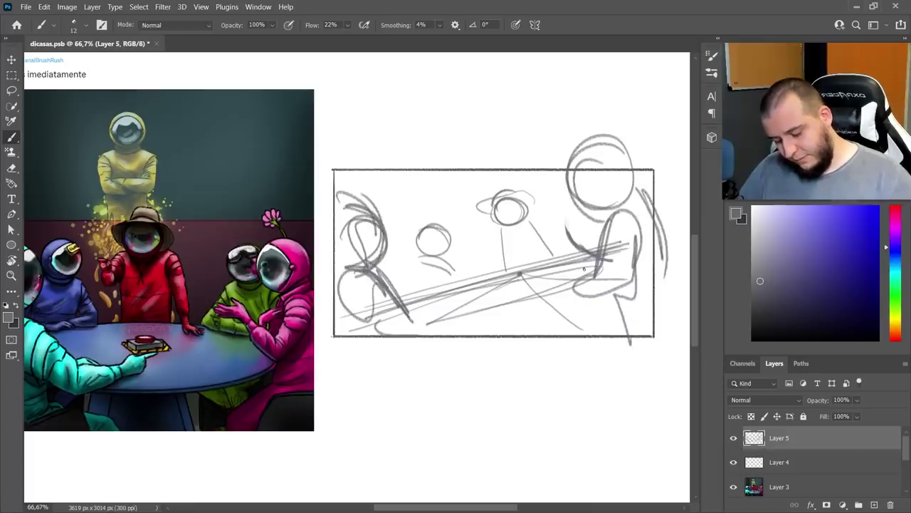
Step: Sketch a smaller figure's head and shoulder partly hidden behind the right foreground figure
left_click_drag(573, 243, 596, 255)
mouse_move(567, 196)
left_mouse_down()
mouse_move(562, 228)
mouse_move(585, 222)
left_mouse_up()
left_click_drag(569, 192, 568, 253)
left_click_drag(600, 220, 574, 239)
Step: Erase the small seated figure's head beside the left foreground figure and redraw it larger with rounded shoulders
key("e")
mouse_move(448, 230)
left_mouse_down()
mouse_move(432, 242)
mouse_move(447, 243)
left_mouse_up()
key("b")
left_click_drag(423, 208, 450, 246)
left_click_drag(428, 242, 457, 277)
left_click_drag(408, 213, 396, 261)
mouse_move(396, 258)
left_mouse_down()
mouse_move(387, 283)
mouse_move(427, 261)
left_mouse_up()
left_click_drag(428, 260, 464, 268)
Step: Erase the hatted figure's head and redraw it higher and larger with a wide-brimmed hat
key("e")
left_click_drag(497, 203, 518, 219)
key("b")
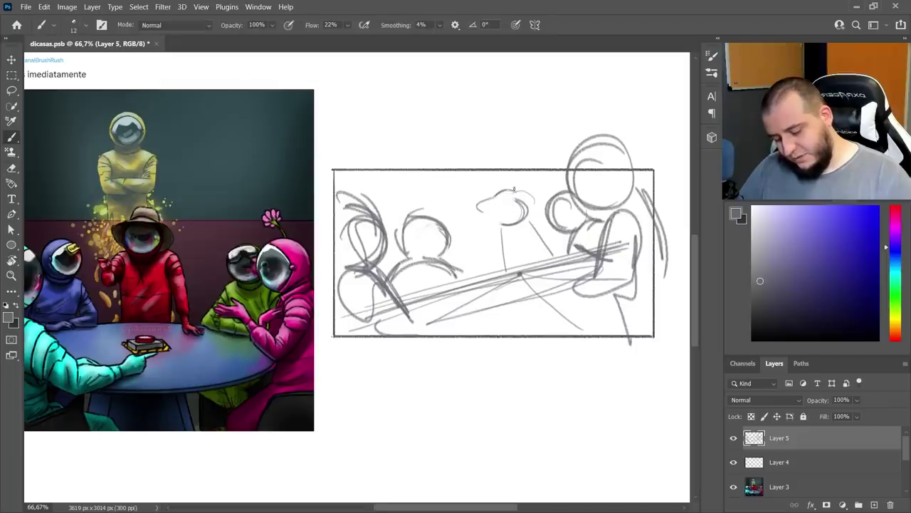
left_click_drag(510, 187, 498, 223)
mouse_move(506, 185)
left_mouse_down()
mouse_move(513, 224)
mouse_move(491, 214)
left_mouse_up()
mouse_move(487, 209)
left_mouse_down()
mouse_move(469, 198)
mouse_move(507, 173)
mouse_move(483, 207)
left_mouse_up()
key("e")
key("b")
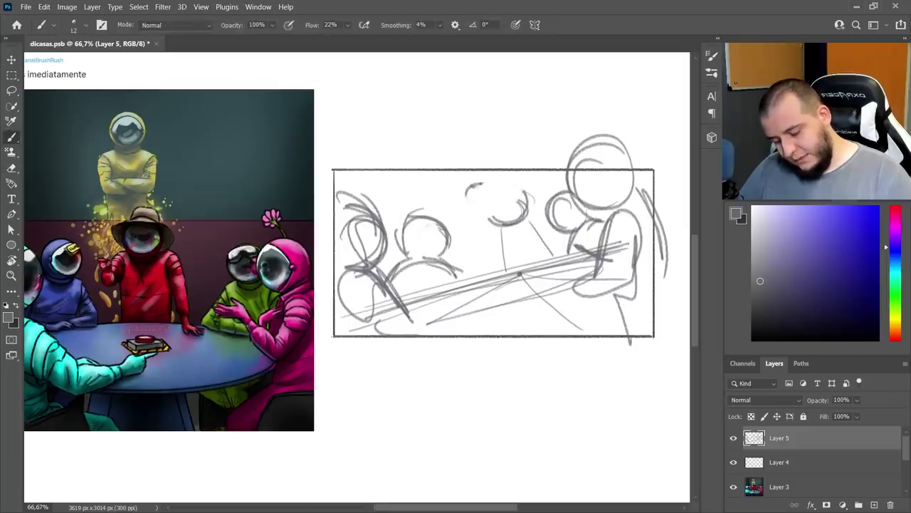
mouse_move(499, 176)
left_mouse_down()
mouse_move(519, 214)
mouse_move(522, 207)
mouse_move(471, 182)
mouse_move(518, 176)
mouse_move(534, 201)
mouse_move(471, 168)
mouse_move(470, 206)
left_mouse_up()
key("e")
key("b")
mouse_move(465, 199)
left_mouse_down()
mouse_move(489, 218)
mouse_move(503, 264)
mouse_move(501, 225)
mouse_move(548, 245)
left_mouse_up()
Step: Redraw the hatted figure's chin, torso and arms down to the table edge
key("e")
key("b")
left_click_drag(528, 211, 491, 219)
mouse_move(490, 255)
left_mouse_down()
mouse_move(478, 221)
mouse_move(486, 265)
left_mouse_up()
mouse_move(517, 207)
left_mouse_down()
mouse_move(529, 254)
mouse_move(545, 254)
left_mouse_up()
left_click_drag(519, 224, 542, 264)
left_click_drag(527, 212, 554, 273)
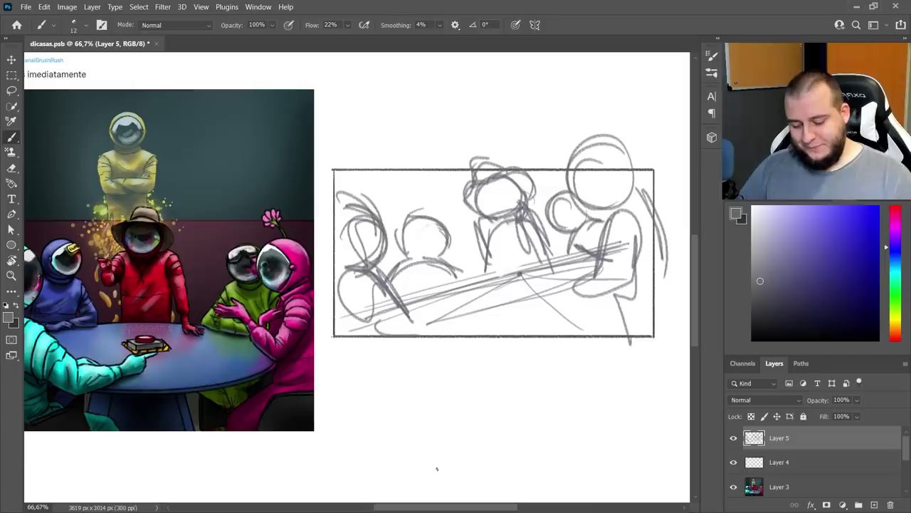
Step: Scale the whole sketch down to fit the frame and add a ghost figure floating behind the seated figures
key("ctrl+t")
mouse_move(668, 132)
left_mouse_down()
mouse_move(632, 157)
mouse_move(662, 155)
mouse_move(640, 163)
left_mouse_up()
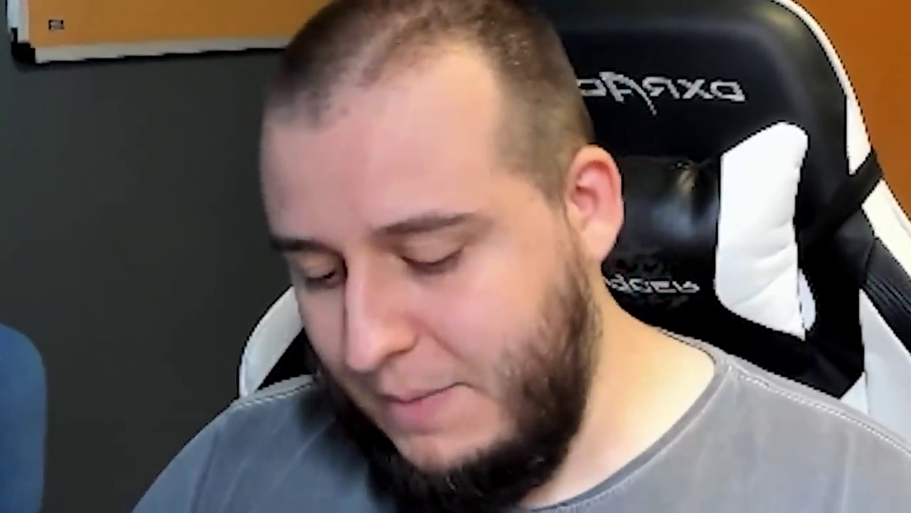
key("Return")
mouse_move(410, 203)
left_mouse_down()
mouse_move(452, 192)
mouse_move(408, 243)
left_mouse_up()
left_click_drag(454, 206, 469, 279)
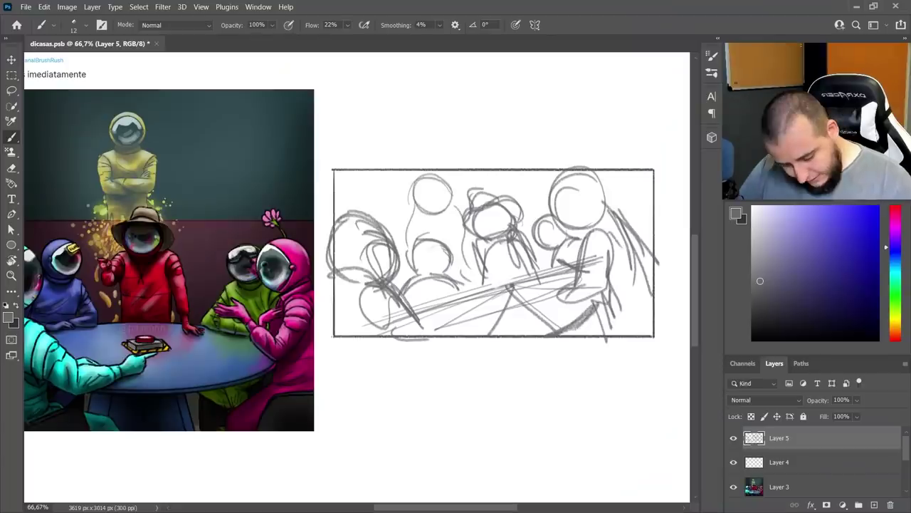
Step: Sketch the table's rounded front edge as a broad curve along the bottom of the frame
left_click_drag(561, 333, 605, 292)
mouse_move(395, 328)
left_mouse_down()
mouse_move(569, 271)
mouse_move(425, 327)
left_mouse_up()
mouse_move(606, 292)
left_mouse_down()
mouse_move(583, 322)
mouse_move(491, 342)
mouse_move(413, 313)
left_mouse_up()
left_click_drag(612, 276, 527, 335)
left_click_drag(523, 341, 445, 341)
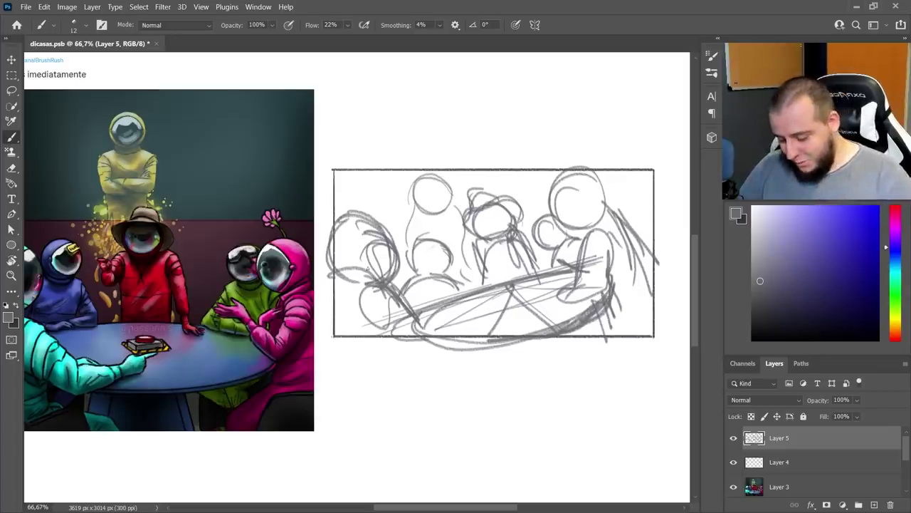
Step: Rough in the hatted figure's hand leaning on the table and the right foreground figure's shoulder and gesturing hands
mouse_move(390, 306)
left_mouse_down()
mouse_move(366, 296)
mouse_move(474, 272)
left_mouse_up()
mouse_move(531, 273)
left_mouse_down()
mouse_move(588, 286)
mouse_move(519, 289)
left_mouse_up()
mouse_move(591, 284)
left_mouse_down()
mouse_move(536, 299)
mouse_move(582, 301)
left_mouse_up()
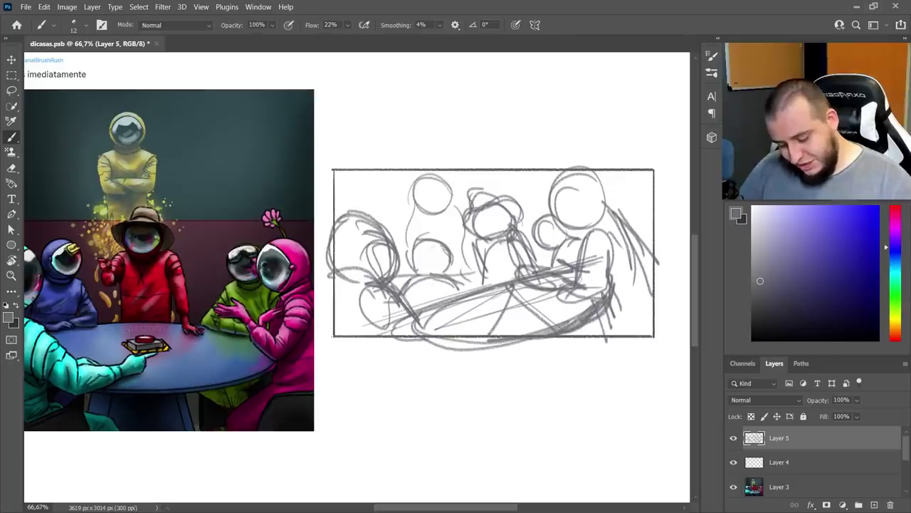
mouse_move(584, 232)
left_mouse_down()
mouse_move(563, 270)
mouse_move(562, 261)
left_mouse_up()
left_click_drag(588, 270, 574, 281)
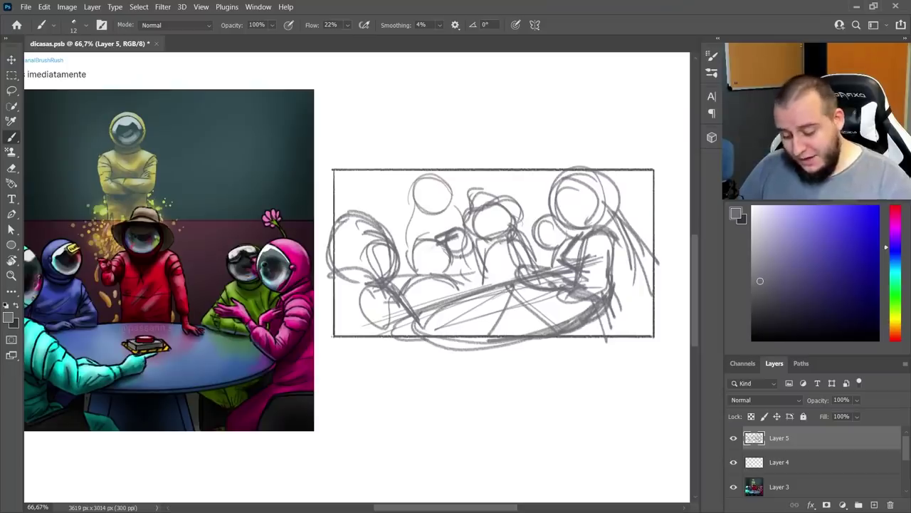
Step: Sketch the hatted figure's raised forearm and strengthen the outlines of its torso and other arm
mouse_move(463, 251)
left_mouse_down()
mouse_move(460, 274)
mouse_move(487, 270)
left_mouse_up()
left_click_drag(527, 226, 514, 276)
left_click_drag(499, 253, 481, 289)
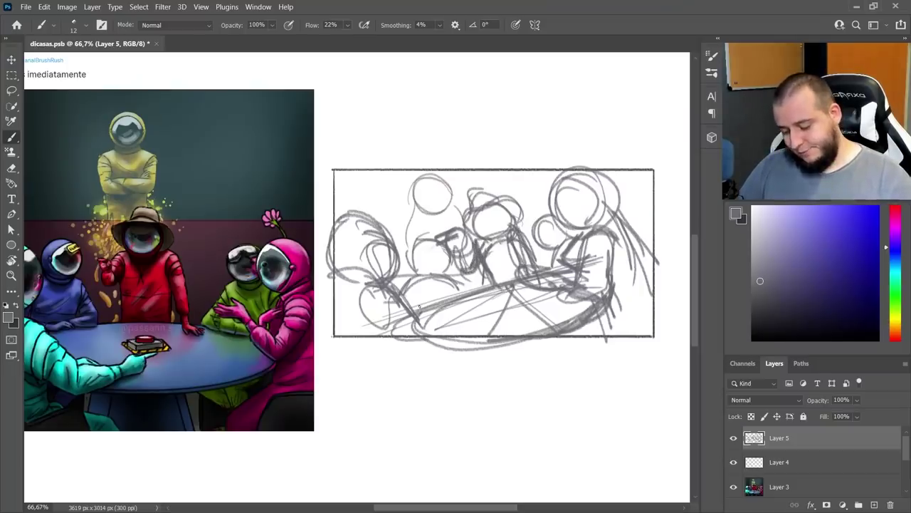
Step: Rework the left foreground figure's shoulder, body and arm, and sketch its hand reaching across the table
mouse_move(384, 289)
left_mouse_down()
mouse_move(360, 329)
mouse_move(378, 292)
left_mouse_up()
key("e")
key("b")
left_click_drag(344, 326, 377, 300)
left_click_drag(368, 284, 392, 318)
mouse_move(378, 289)
left_mouse_down()
mouse_move(420, 316)
mouse_move(408, 317)
left_mouse_up()
mouse_move(414, 319)
left_mouse_down()
mouse_move(466, 313)
mouse_move(519, 325)
left_mouse_up()
key("ctrl+z")
mouse_move(464, 316)
left_mouse_down()
mouse_move(518, 289)
mouse_move(486, 333)
left_mouse_up()
left_click_drag(371, 291, 360, 330)
Step: Fade the rough sketch layer to 25% opacity and add a new layer above it, with a near-black brush colour
left_click_drag(427, 391, 497, 393)
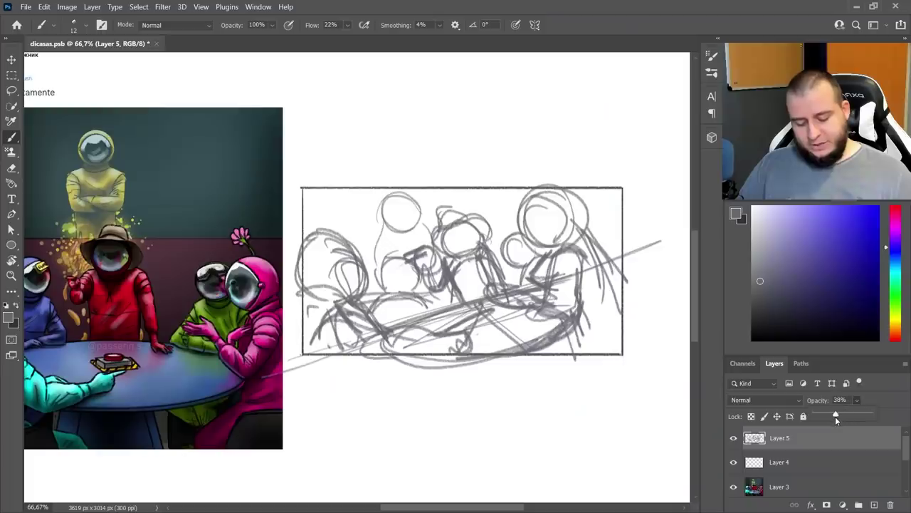
left_click_drag(835, 416, 829, 417)
key("x")
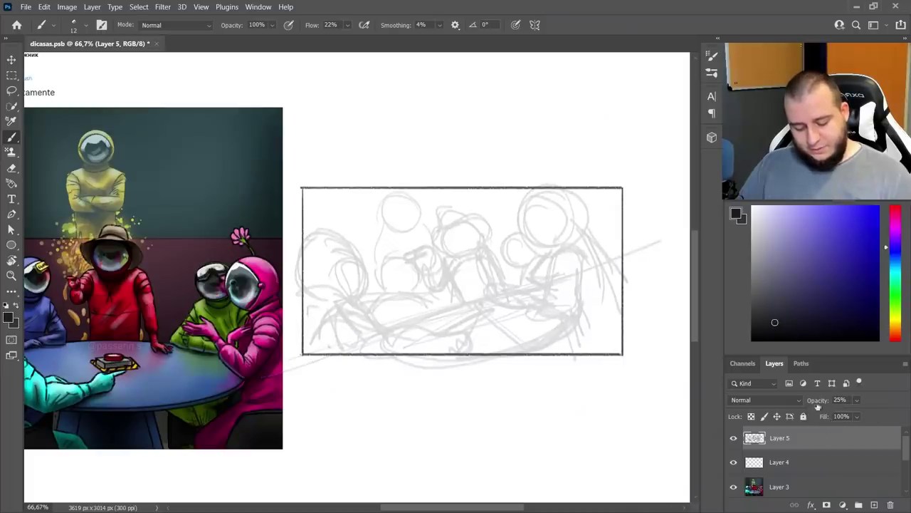
left_click(875, 505)
Step: Set the Rascunho brush to size 8 for refining the sketch inside the frame
key("z")
mouse_move(561, 358)
left_mouse_down()
mouse_move(571, 358)
mouse_move(569, 321)
left_mouse_up()
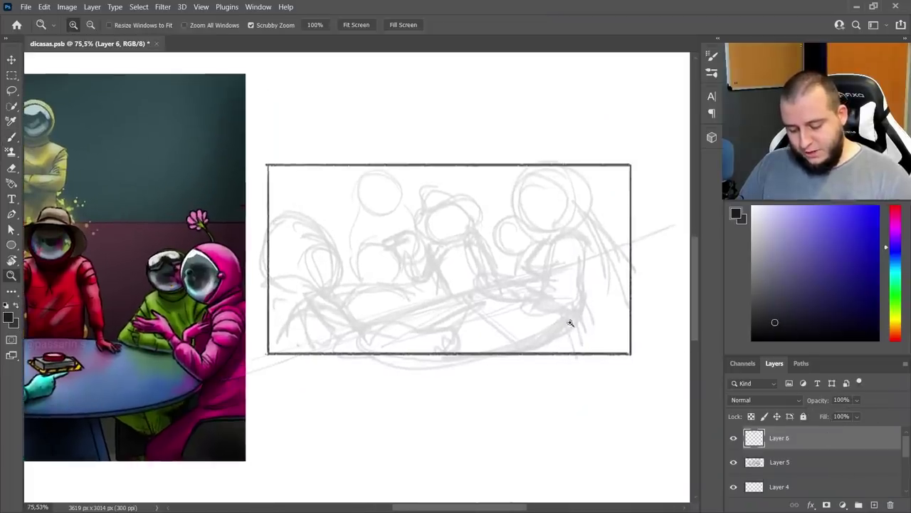
key("b")
right_click(569, 322)
type("8")
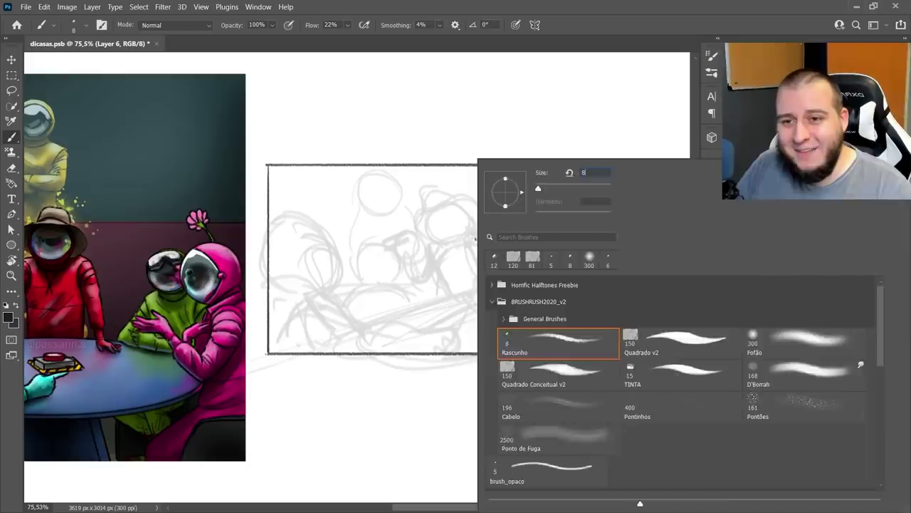
key("Return")
Step: Redraw the right foreground figure's helmet, body and open gesturing hands over the faded sketch, and trace the table's far and near edges
mouse_move(579, 173)
left_mouse_down()
mouse_move(566, 170)
mouse_move(534, 227)
mouse_move(547, 238)
left_mouse_up()
mouse_move(568, 171)
left_mouse_down()
mouse_move(541, 232)
mouse_move(561, 240)
mouse_move(601, 206)
left_mouse_up()
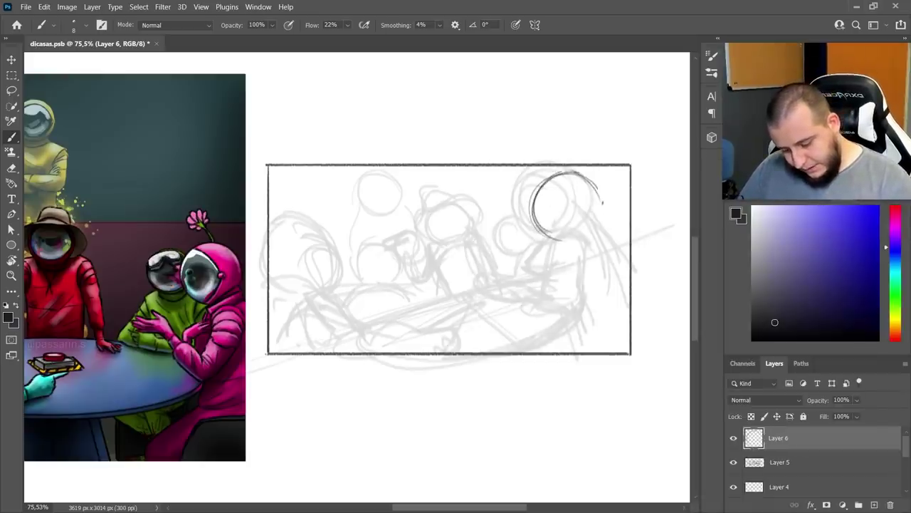
left_click_drag(541, 175, 602, 224)
mouse_move(536, 196)
left_mouse_down()
mouse_move(576, 239)
mouse_move(569, 317)
mouse_move(538, 270)
left_mouse_up()
mouse_move(558, 303)
left_mouse_down()
mouse_move(531, 266)
mouse_move(510, 260)
mouse_move(491, 287)
mouse_move(523, 294)
mouse_move(562, 246)
mouse_move(560, 289)
mouse_move(566, 252)
left_mouse_up()
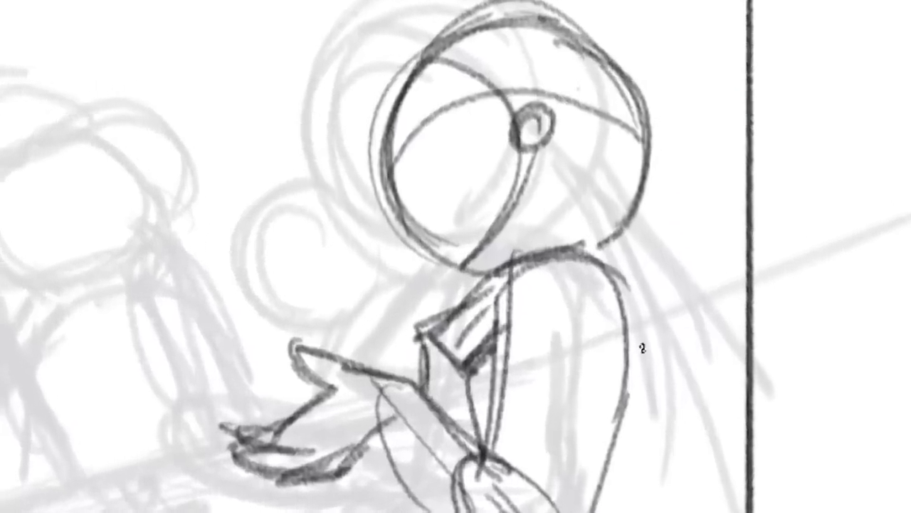
left_click_drag(566, 327, 525, 354)
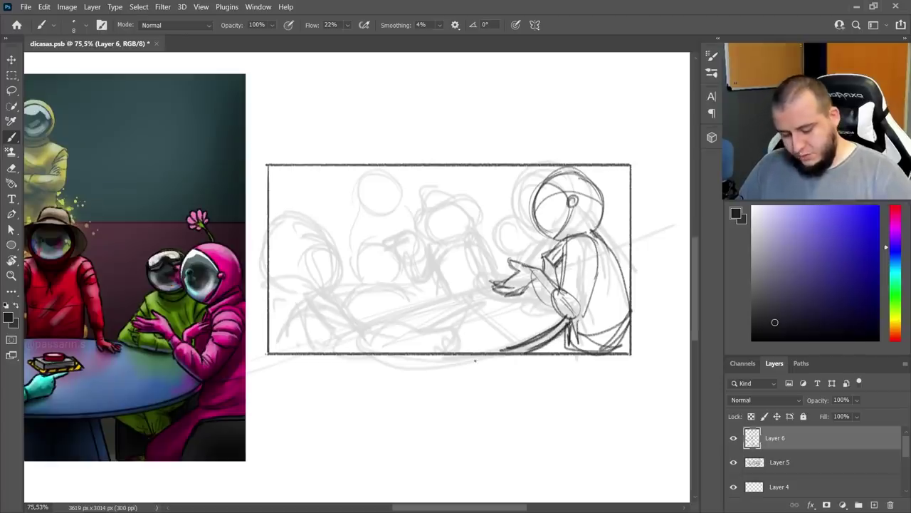
left_click_drag(366, 326, 492, 285)
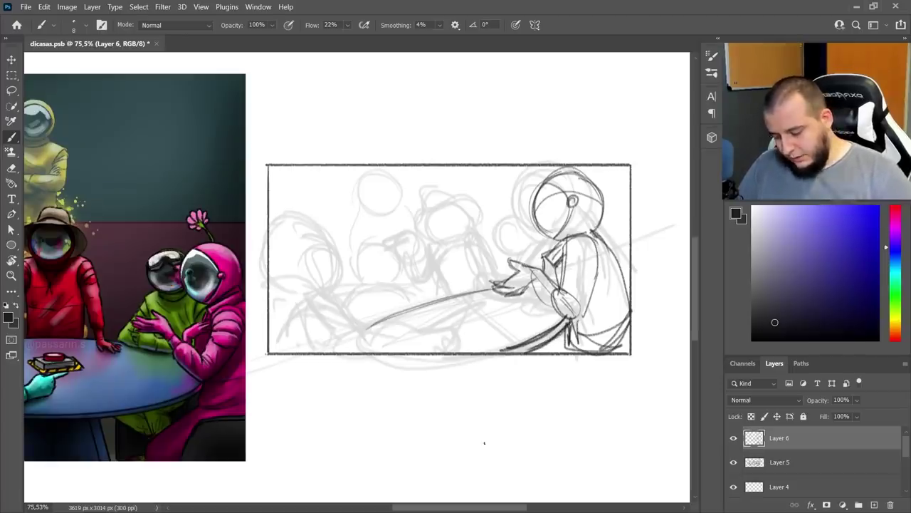
Step: Refine the hatted figure with its round visor, hat, torso, pointing hand and the arm resting on the table
mouse_move(471, 232)
left_mouse_down()
mouse_move(499, 293)
mouse_move(483, 260)
mouse_move(487, 269)
left_mouse_up()
left_click_drag(456, 212, 453, 214)
left_click_drag(435, 245, 441, 295)
left_click_drag(427, 214, 478, 210)
mouse_move(422, 215)
left_mouse_down()
mouse_move(436, 234)
mouse_move(461, 196)
left_mouse_up()
left_click_drag(393, 239, 420, 254)
left_click_drag(434, 208, 460, 194)
mouse_move(422, 252)
left_mouse_down()
mouse_move(417, 270)
mouse_move(427, 272)
mouse_move(431, 260)
left_mouse_up()
left_click_drag(420, 254, 429, 243)
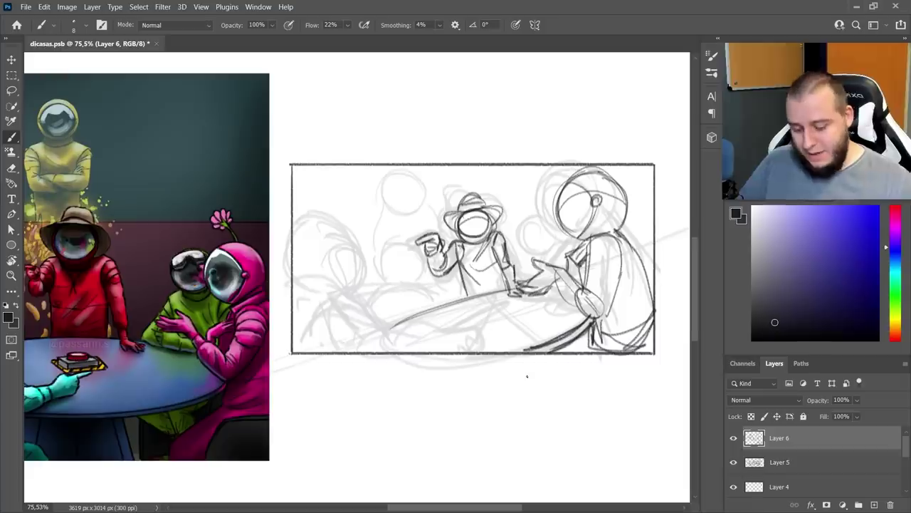
Step: Draw the goggled figure beside the right foreground figure, and outline the small seated figure on the table's left side
mouse_move(548, 211)
left_mouse_down()
mouse_move(521, 235)
mouse_move(555, 206)
mouse_move(518, 228)
mouse_move(554, 212)
mouse_move(523, 278)
mouse_move(533, 246)
mouse_move(559, 259)
left_mouse_up()
mouse_move(572, 237)
left_mouse_down()
mouse_move(557, 260)
mouse_move(571, 258)
left_mouse_up()
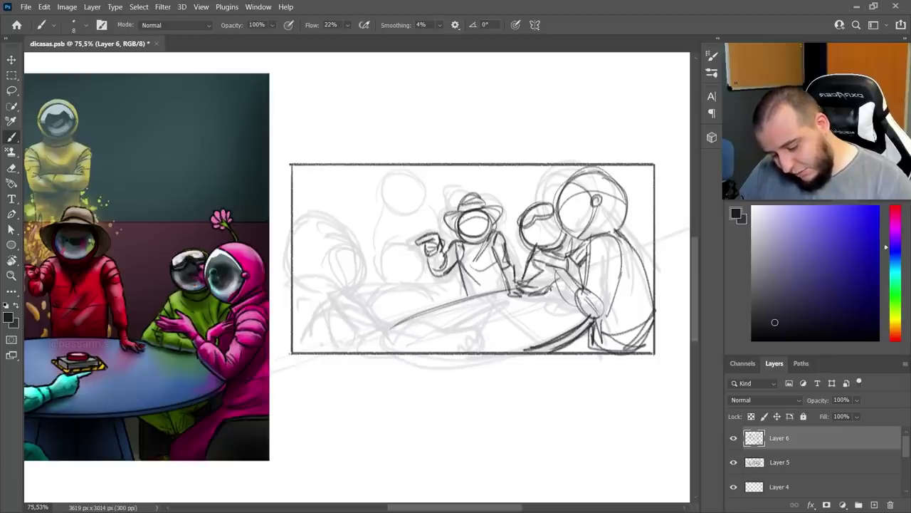
left_click_drag(546, 290, 559, 289)
left_click_drag(552, 277, 581, 309)
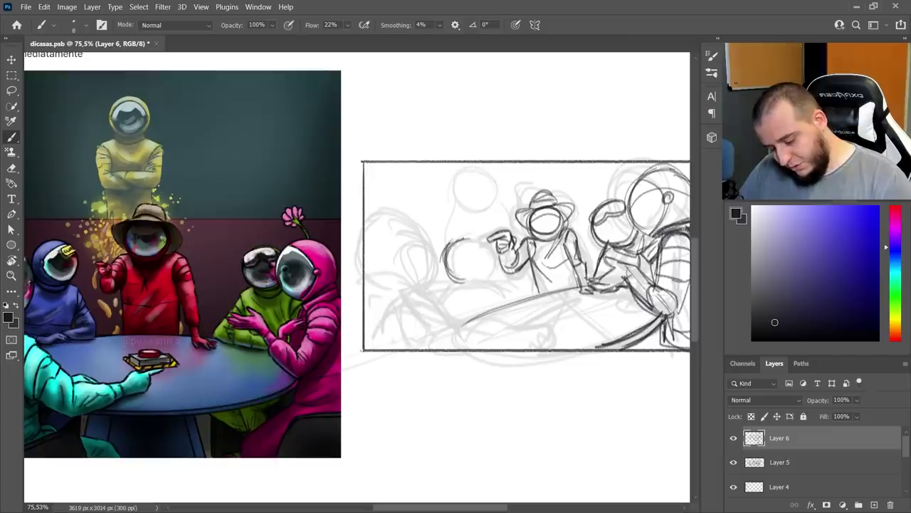
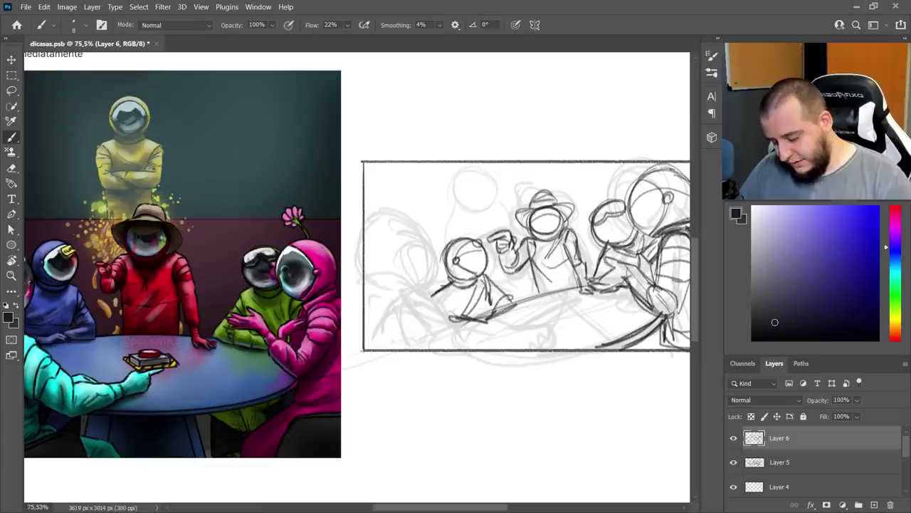
Step: Draw the standing background figure with its round helmet and crossed arms, erasing stray lines around it
left_click_drag(539, 345, 530, 361)
left_click_drag(470, 187, 482, 218)
left_click_drag(459, 216, 442, 228)
mouse_move(442, 228)
left_mouse_down()
mouse_move(490, 246)
mouse_move(401, 247)
left_mouse_up()
key("e")
mouse_move(406, 201)
left_mouse_down()
mouse_move(424, 221)
mouse_move(397, 220)
left_mouse_up()
key("b")
left_click_drag(447, 396, 530, 389)
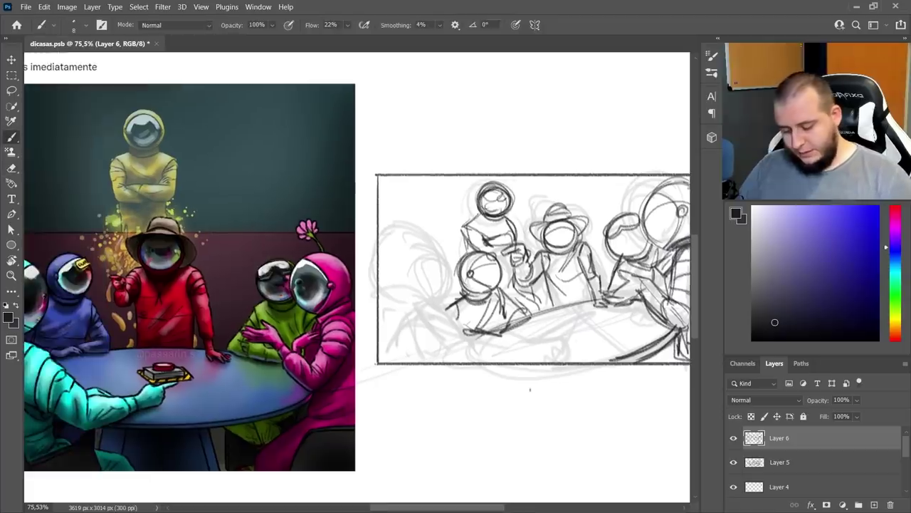
Step: Scale Layer 5 and Layer 6 together to 92.97% and nudge them into place inside the frame
left_click_drag(452, 313, 415, 302)
key("z")
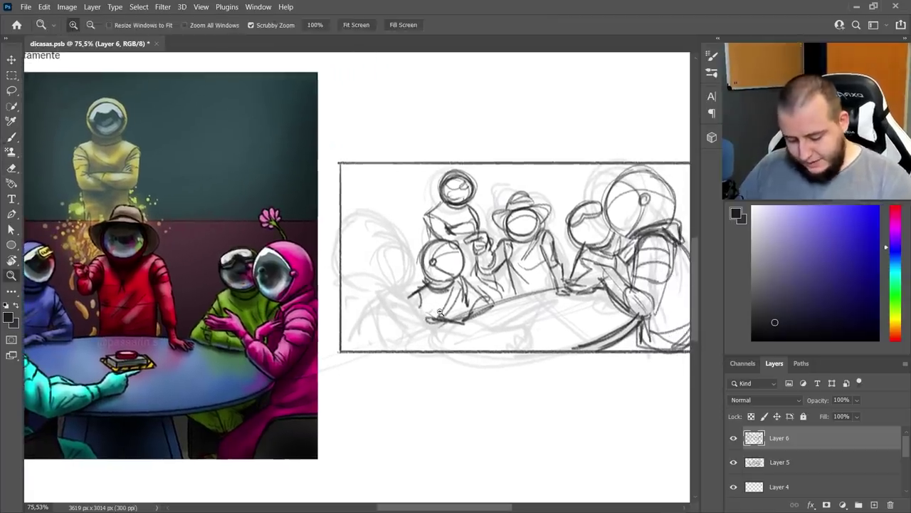
left_click(442, 313, "alt")
left_click(825, 461, "shift")
key("ctrl+t")
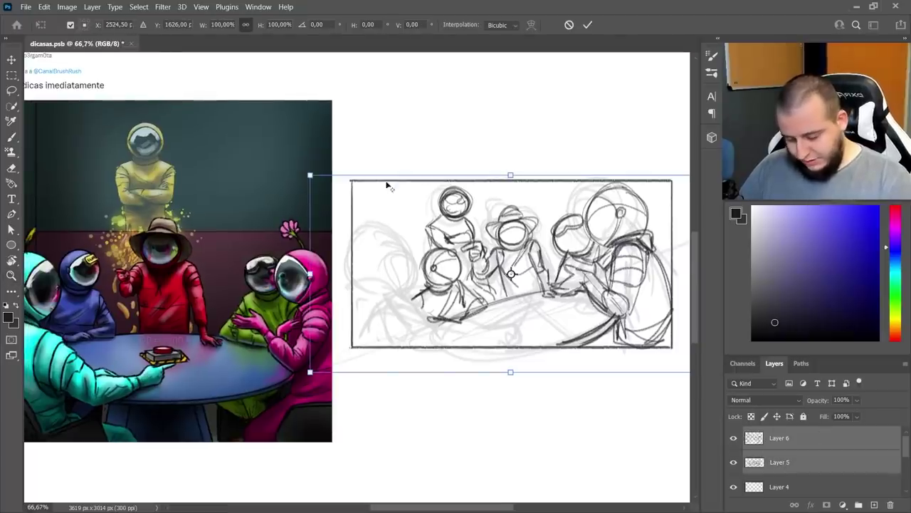
left_click_drag(310, 175, 331, 182)
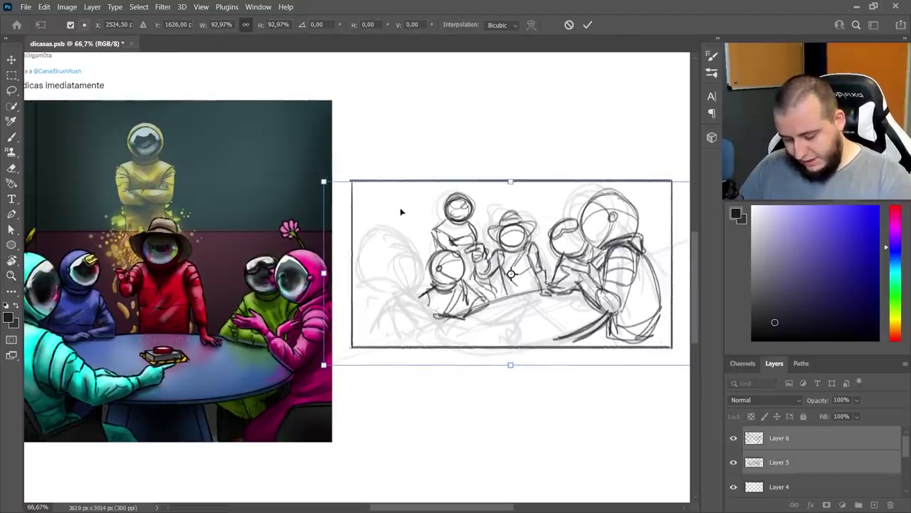
left_click_drag(401, 210, 406, 207)
key("Return")
key("b")
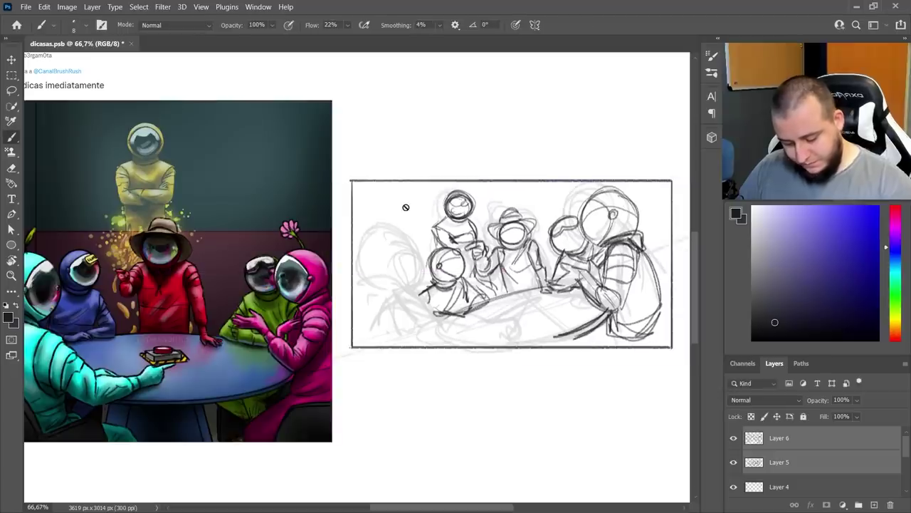
Step: On Layer 6, draw the left foreground figure's large helmet, collar, shoulder and upper arm, erasing overlapping lines
left_click(779, 440)
mouse_move(355, 242)
left_mouse_down()
mouse_move(386, 221)
mouse_move(425, 279)
mouse_move(362, 223)
mouse_move(359, 277)
mouse_move(396, 226)
mouse_move(441, 338)
mouse_move(385, 299)
mouse_move(361, 338)
mouse_move(356, 287)
left_mouse_up()
mouse_move(453, 322)
left_mouse_down()
mouse_move(483, 308)
mouse_move(498, 321)
mouse_move(526, 311)
mouse_move(520, 300)
mouse_move(533, 321)
mouse_move(531, 309)
mouse_move(498, 318)
mouse_move(544, 302)
mouse_move(535, 326)
left_mouse_up()
key("e")
key("b")
key("e")
key("b")
key("e")
key("b")
key("e")
key("b")
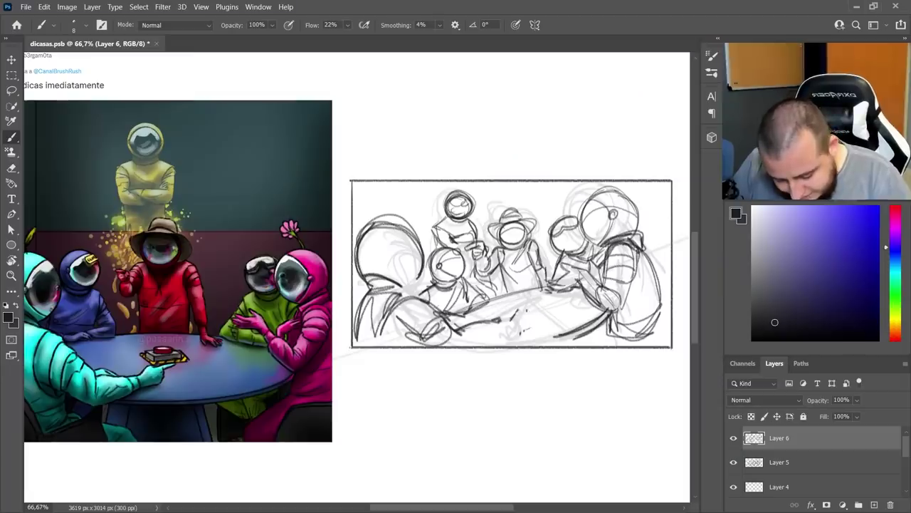
Step: Draw the left foreground figure's forearm and hand reaching across the table, clean the overlaps, and add the seated figure's hand
left_click_drag(519, 311, 559, 324)
left_click_drag(560, 327, 538, 333)
left_click_drag(462, 328, 505, 331)
left_click_drag(395, 307, 415, 340)
left_click_drag(479, 345, 505, 341)
key("e")
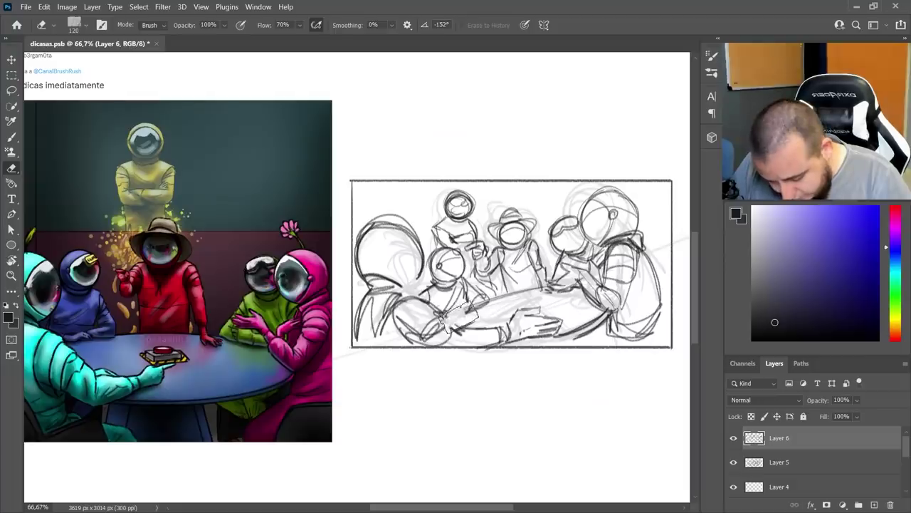
key("b")
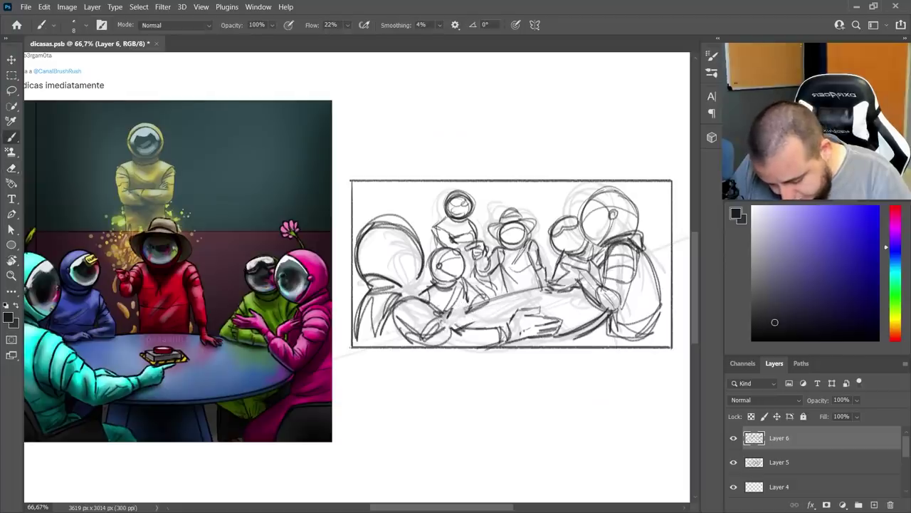
left_click_drag(461, 308, 449, 320)
left_click_drag(463, 311, 459, 321)
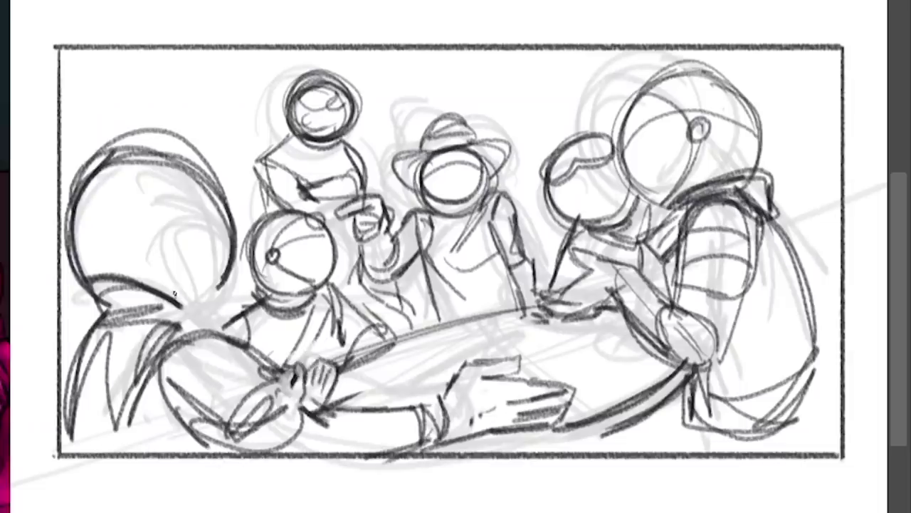
Step: Add the visor edge and round earpiece to the left foreground helmet, and trim the excess lines along its top
mouse_move(407, 230)
left_mouse_down()
mouse_move(401, 253)
mouse_move(412, 281)
left_mouse_up()
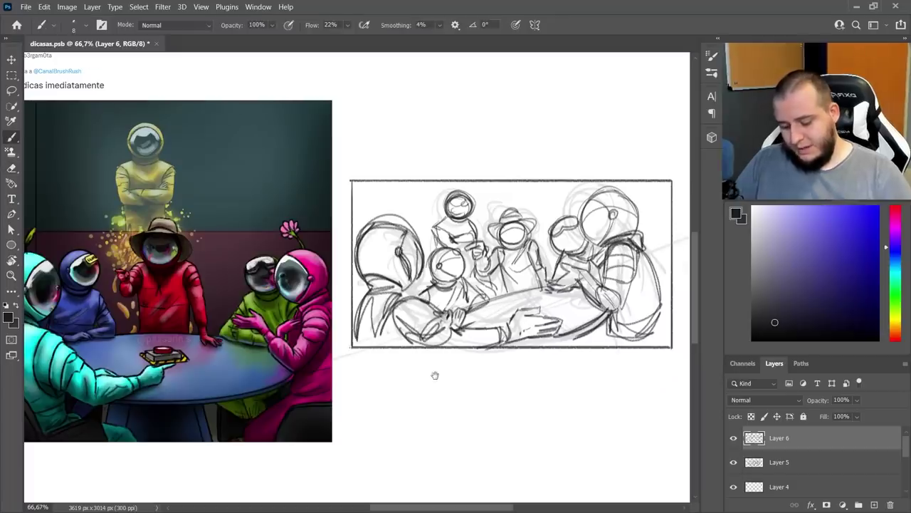
mouse_move(435, 376)
left_mouse_down()
mouse_move(523, 375)
mouse_move(510, 366)
mouse_move(432, 366)
left_mouse_up()
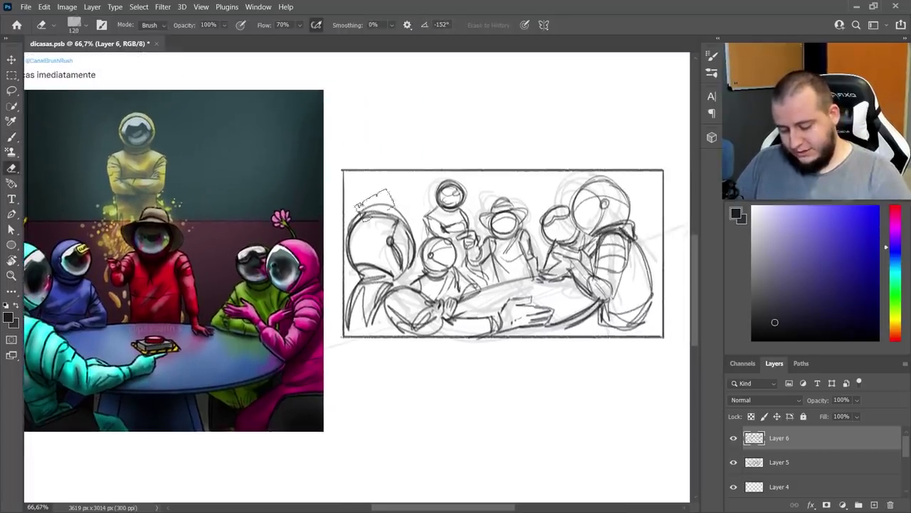
left_click_drag(415, 398, 393, 402)
Step: Sketch the chair behind the right foreground figure, and clean up and redraw the figure's lower back
mouse_move(605, 316)
left_mouse_down()
mouse_move(637, 264)
mouse_move(617, 315)
left_mouse_up()
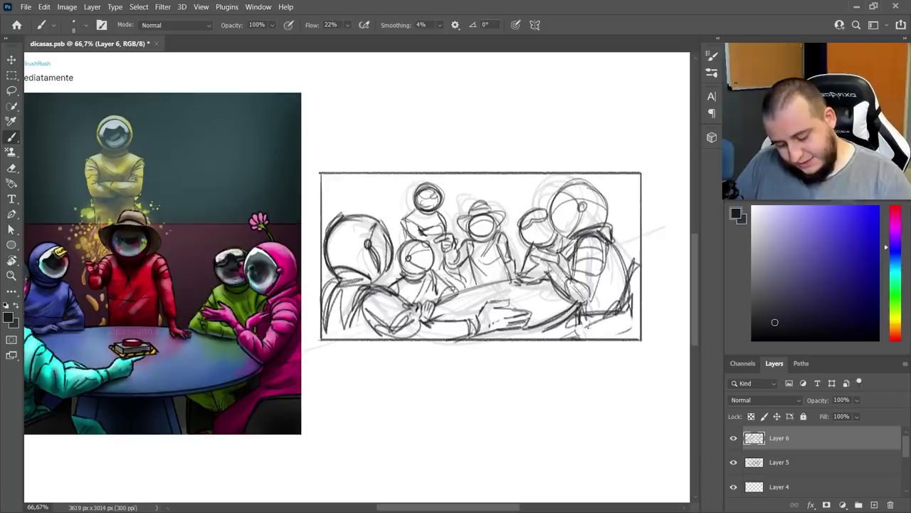
key("e")
mouse_move(633, 258)
left_mouse_down()
mouse_move(620, 310)
mouse_move(581, 317)
mouse_move(630, 276)
left_mouse_up()
key("b")
key("e")
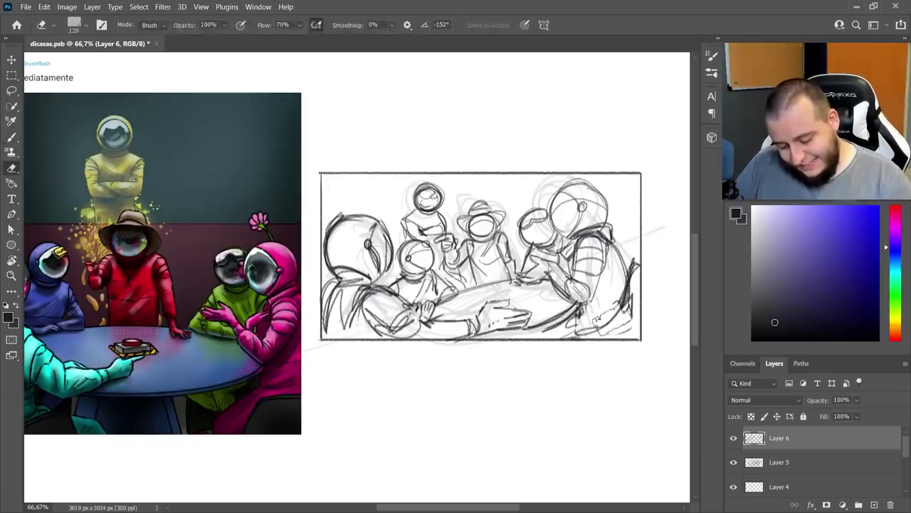
key("b")
mouse_move(616, 321)
left_mouse_down()
mouse_move(512, 339)
mouse_move(540, 324)
mouse_move(556, 334)
left_mouse_up()
Step: Draw the button device on the table and add darker strokes beside the reaching forearm
mouse_move(477, 297)
left_mouse_down()
mouse_move(501, 290)
mouse_move(457, 310)
mouse_move(511, 292)
mouse_move(500, 289)
left_mouse_up()
key("e")
key("b")
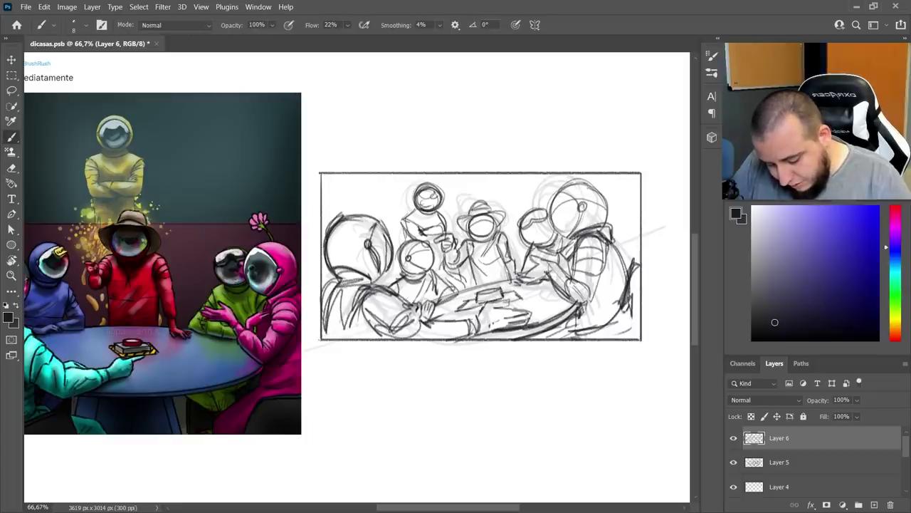
left_click_drag(479, 307, 460, 313)
left_click_drag(479, 305, 452, 313)
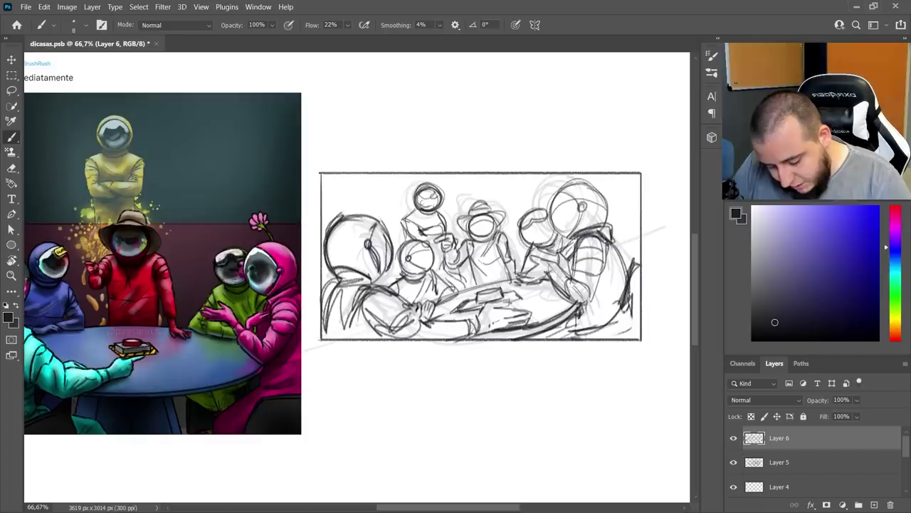
Step: Lasso the hatted figure, enlarge it slightly with Free Transform, and clean up the lines around it
key("l")
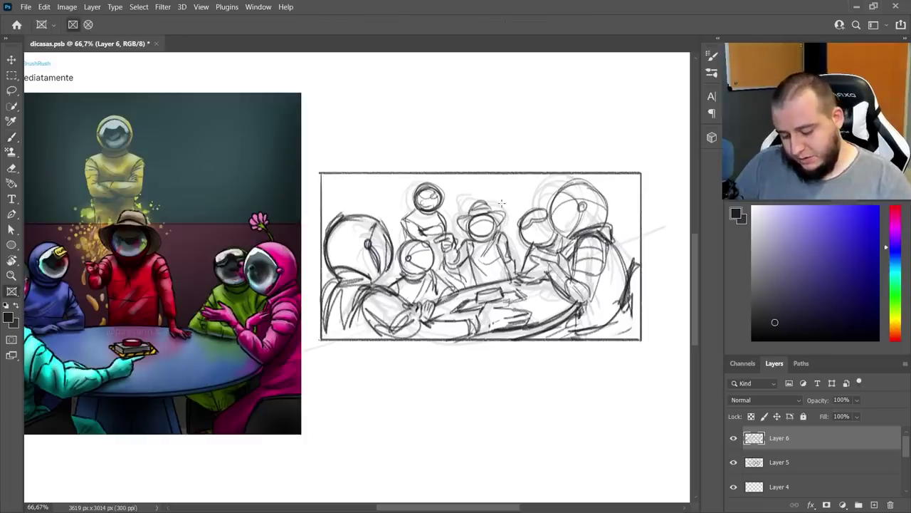
mouse_move(502, 197)
left_mouse_down()
mouse_move(475, 195)
mouse_move(470, 246)
mouse_move(442, 238)
mouse_move(455, 274)
mouse_move(472, 285)
mouse_move(527, 281)
mouse_move(507, 193)
mouse_move(541, 166)
mouse_move(529, 175)
left_mouse_up()
key("ctrl+t")
left_click(590, 26)
key("ctrl+d")
key("e")
key("b")
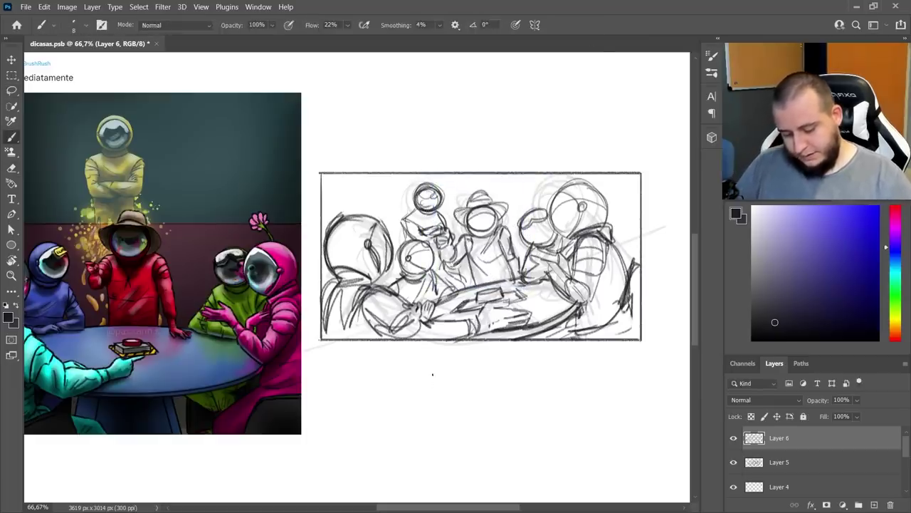
Step: Lasso the right foreground figure, make it slightly smaller with Free Transform, and erase the lines overlapping its neighbour
key("l")
mouse_move(623, 228)
left_mouse_down()
mouse_move(609, 182)
mouse_move(571, 180)
mouse_move(554, 222)
mouse_move(566, 252)
mouse_move(561, 263)
mouse_move(534, 255)
mouse_move(538, 271)
mouse_move(517, 288)
mouse_move(581, 309)
mouse_move(577, 327)
mouse_move(611, 312)
mouse_move(636, 235)
left_mouse_up()
key("ctrl+t")
mouse_move(635, 176)
left_mouse_down()
mouse_move(624, 203)
mouse_move(636, 181)
left_mouse_up()
key("Return")
key("ctrl+d")
key("e")
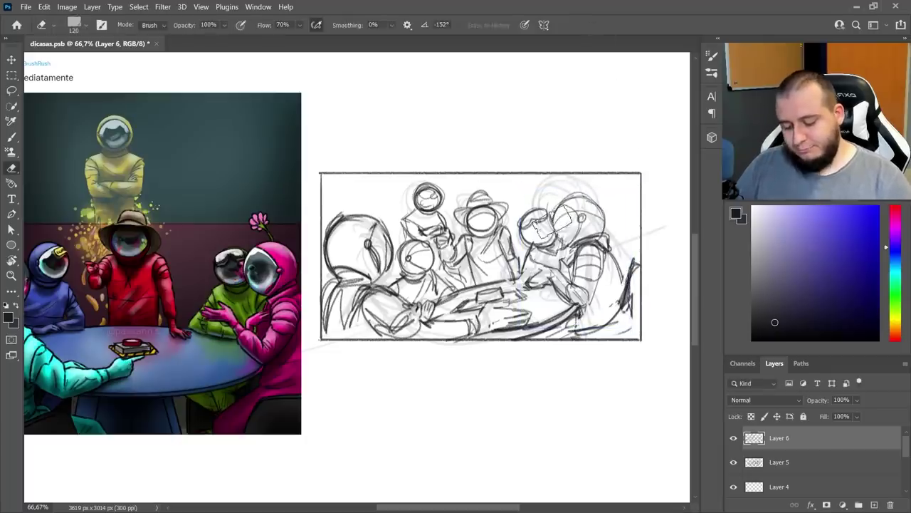
key("b")
Step: Shift Layer 5 and Layer 6 slightly to the right and rotate them together by -1.15°
key("v")
left_click(779, 462, "shift")
left_click_drag(558, 317, 577, 316)
key("ctrl+t")
mouse_move(635, 371)
left_mouse_down()
mouse_move(647, 348)
mouse_move(638, 366)
left_mouse_up()
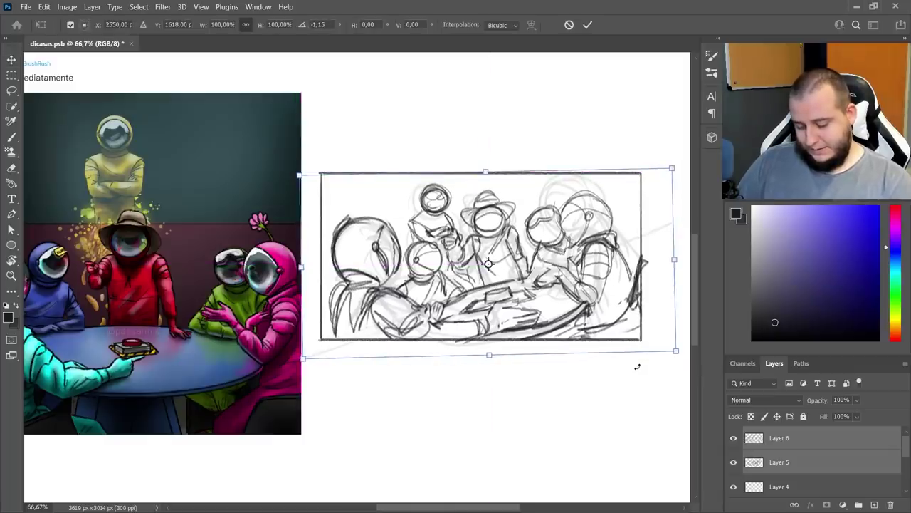
key("Return")
Step: On Layer 6, draw two sprout leaves on the left foreground helmet and a flower on the right foreground helmet
left_click(795, 443)
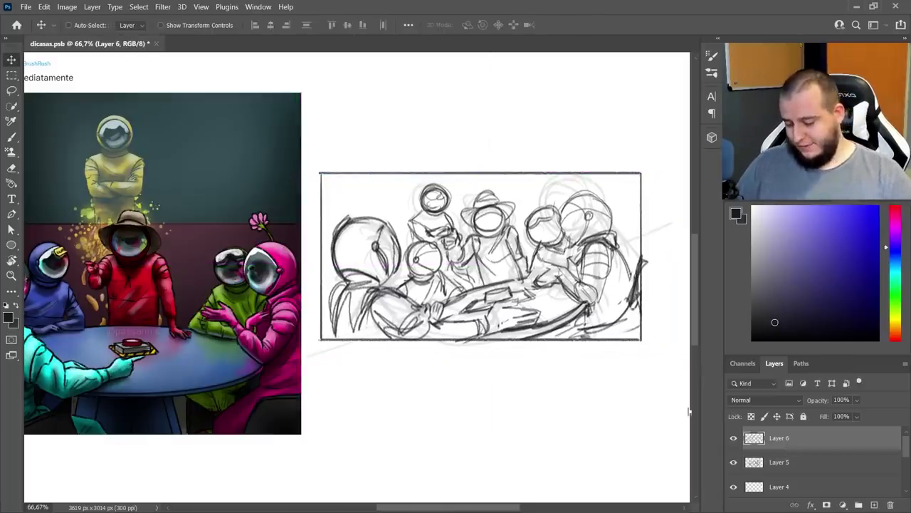
left_click_drag(494, 372, 594, 354)
key("b")
mouse_move(461, 197)
left_mouse_down()
mouse_move(448, 177)
mouse_move(460, 191)
mouse_move(470, 173)
left_mouse_up()
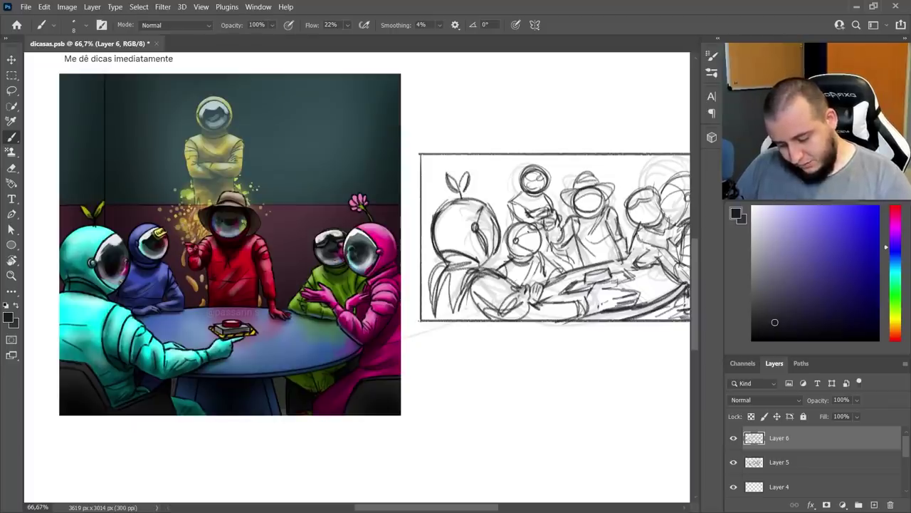
left_click_drag(563, 328, 488, 341)
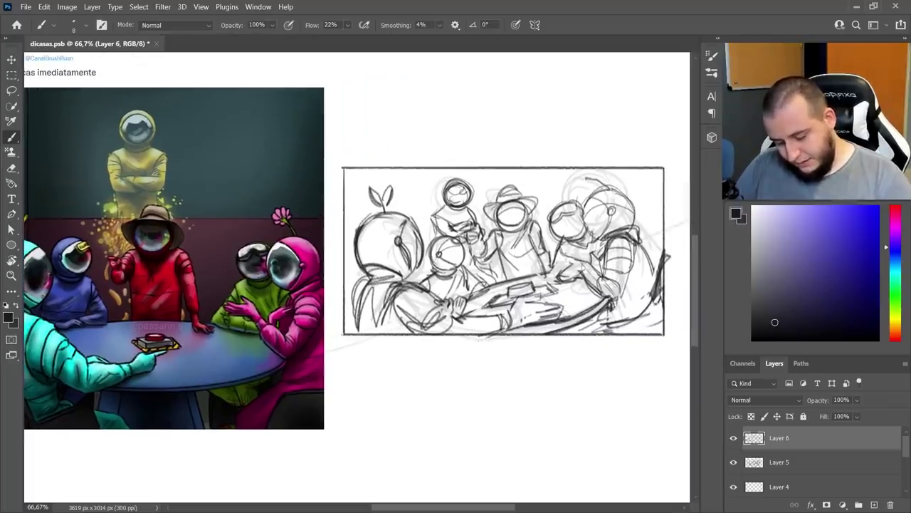
left_click_drag(598, 178, 605, 168)
left_click_drag(605, 173, 587, 181)
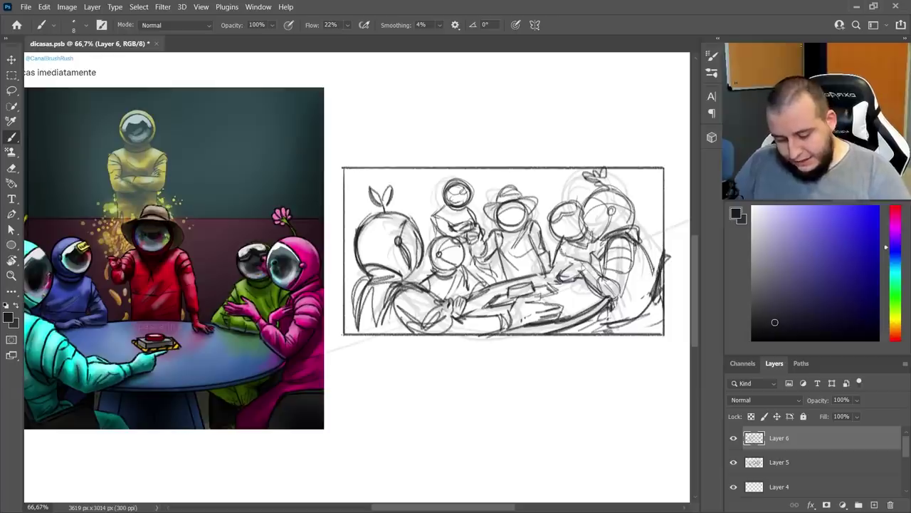
Step: Draw a rising diagonal wall line behind the figures and sketch the chair behind the left foreground figure
left_click_drag(531, 204, 647, 170)
key("ctrl+z")
left_click_drag(593, 185, 540, 201)
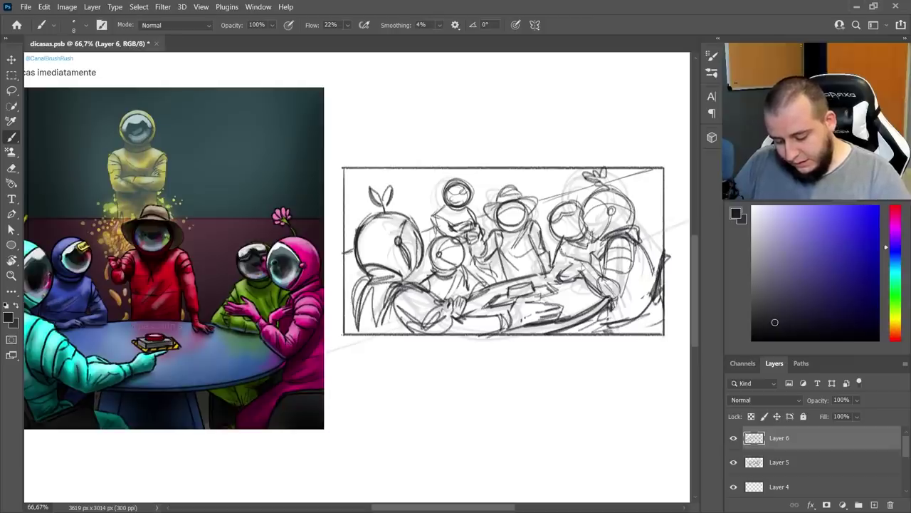
left_click_drag(422, 335, 427, 349)
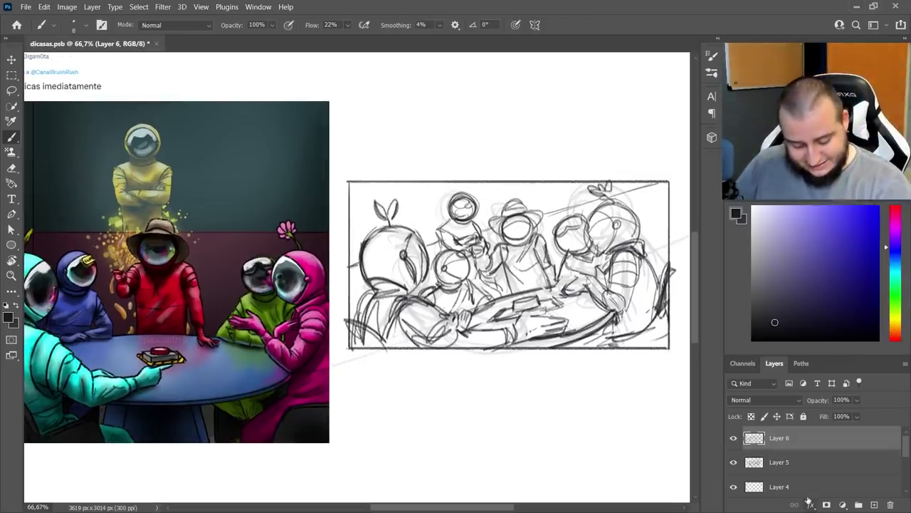
left_click(783, 463)
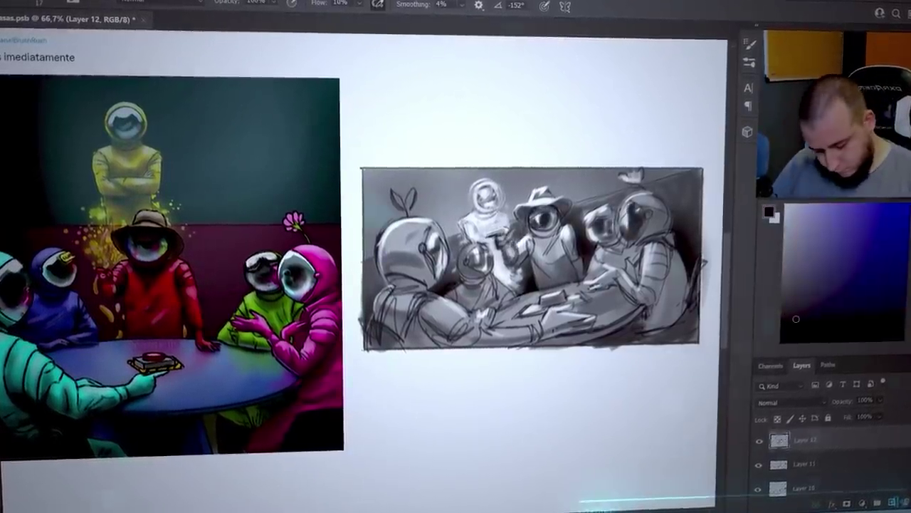
Step: Shade the figures, helmets and table on Layer 12 and Layer 14 with dark and light greys sampled from the drawing
left_click(425, 247, "alt")
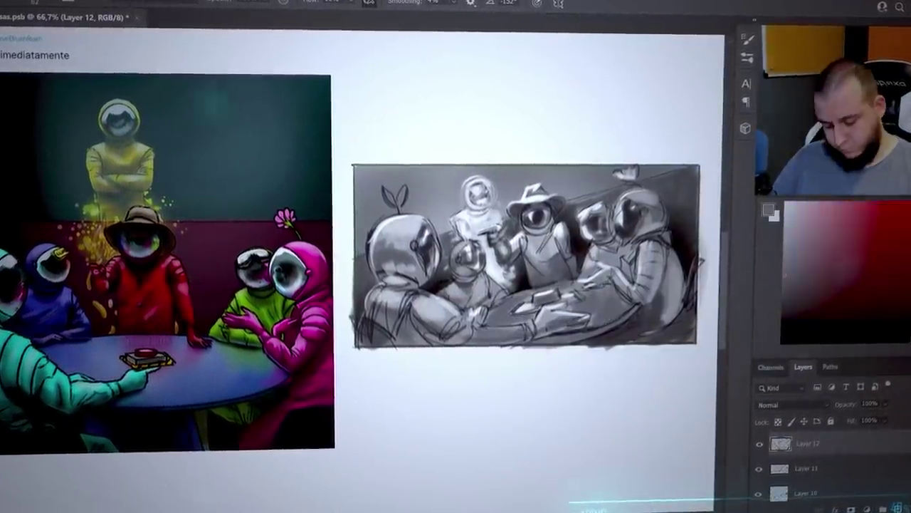
right_click(494, 151)
key("Return")
left_click(530, 163, "alt")
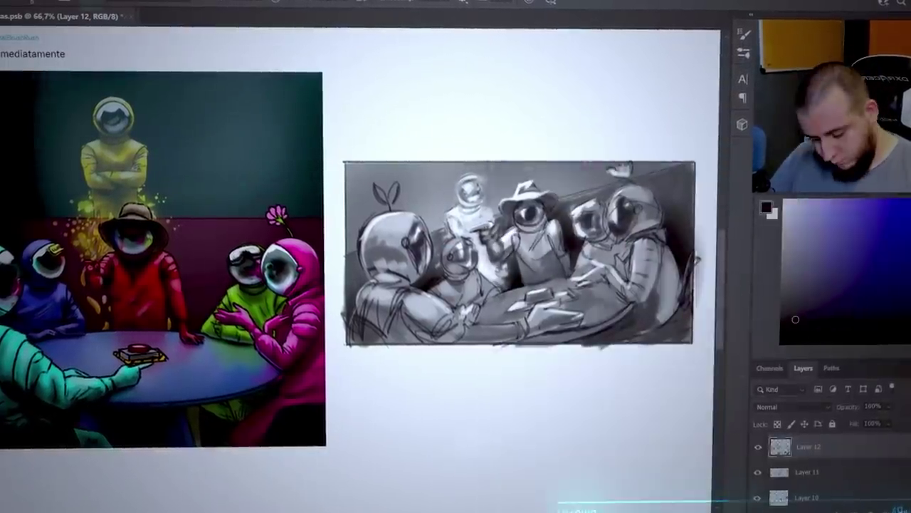
key("x")
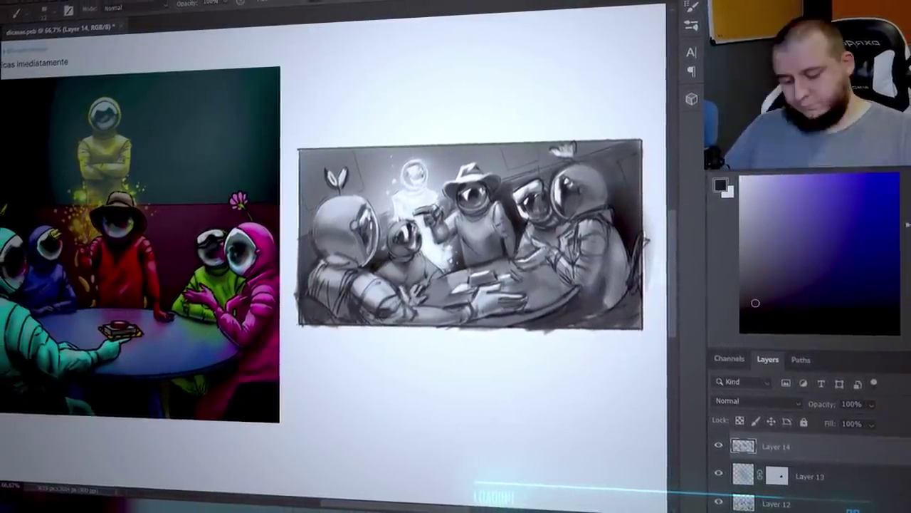
key("x")
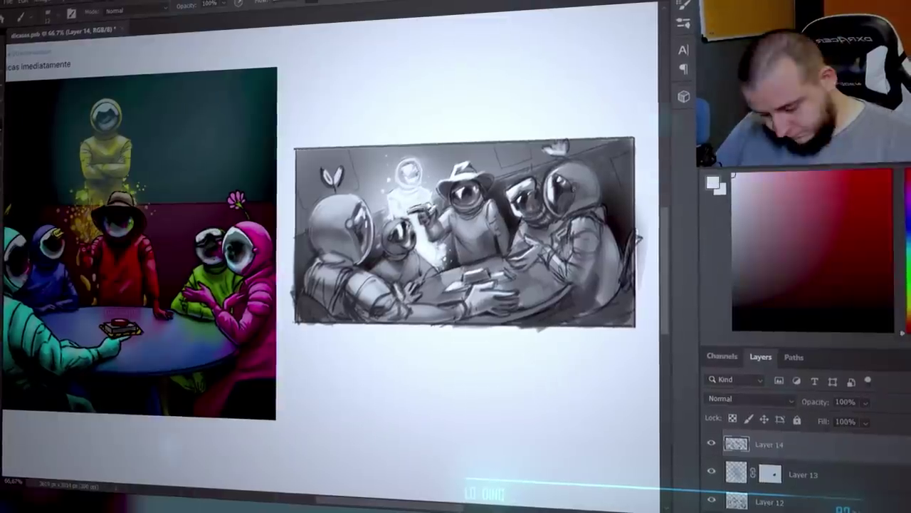
Step: Group the drawing's layers and adjust its lighting on layers clipped to the group, using Soft Light blending for Layer 16
key("ctrl+minus")
key("ctrl+plus")
key("v")
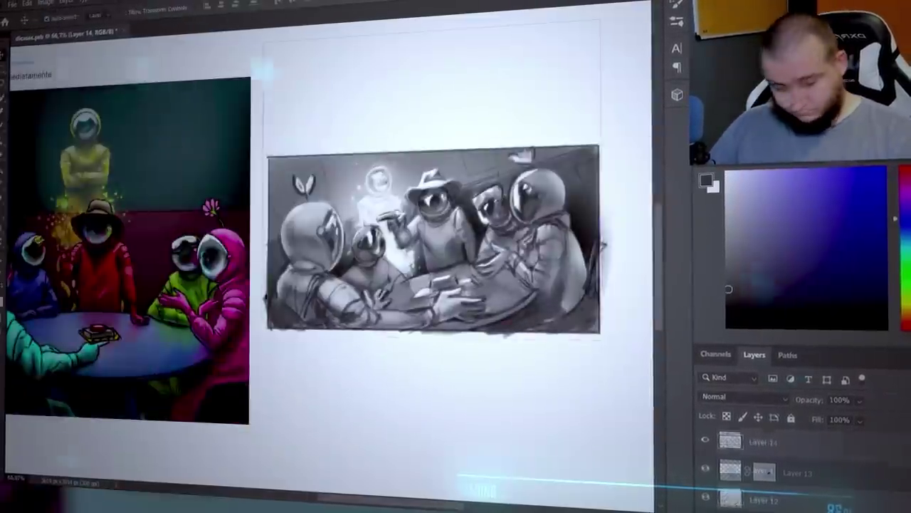
key("ctrl+g")
right_click(758, 437)
left_click(606, 198)
key("b")
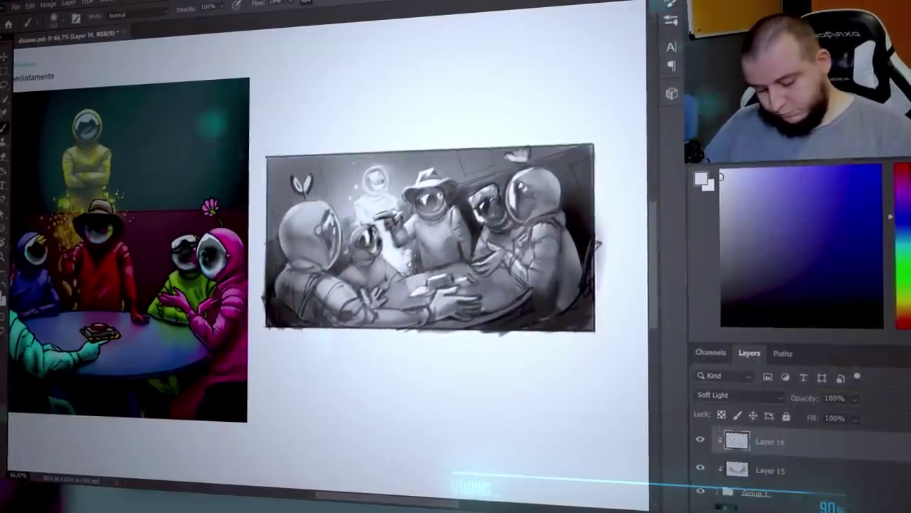
key("e")
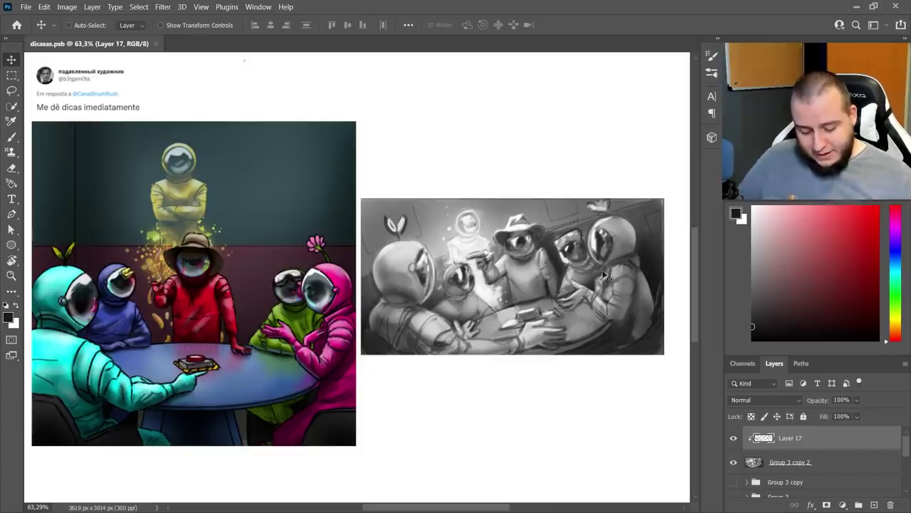
Step: Add a new clipped layer beneath Layer 17 and lasso the hat figure's raised arm and pointing hand
left_click(874, 504)
left_click_drag(788, 446, 785, 467)
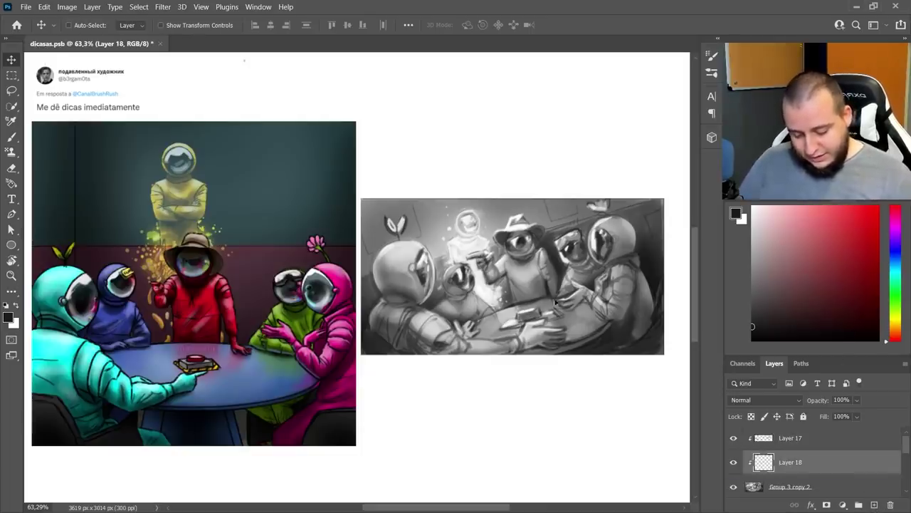
key("l")
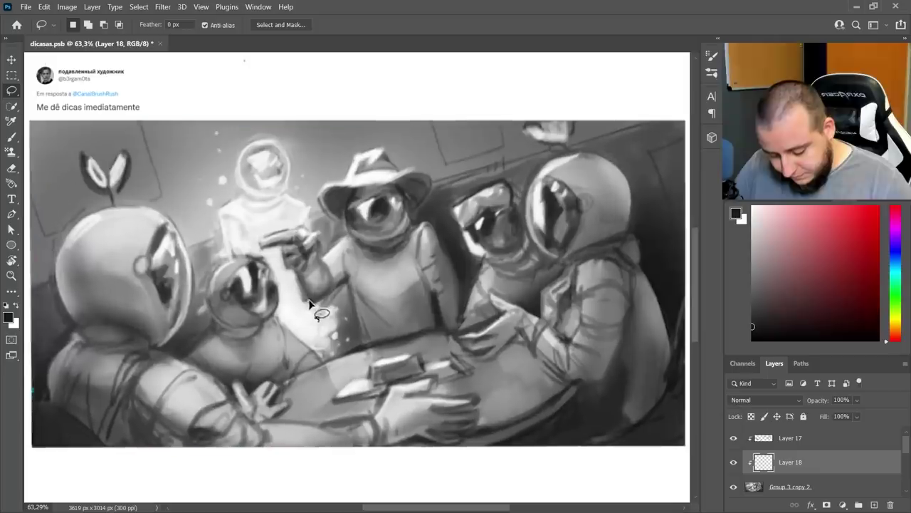
left_click_drag(488, 283, 482, 271)
mouse_move(283, 255)
left_mouse_down()
mouse_move(257, 240)
mouse_move(315, 233)
mouse_move(320, 263)
mouse_move(348, 240)
mouse_move(365, 249)
mouse_move(370, 270)
mouse_move(310, 302)
left_mouse_up()
Step: Darken the pointing hand and forearm inside the selection with soft strokes of a sampled dark grey, and deselect
key("b")
key("alt")
left_click(426, 278, "alt")
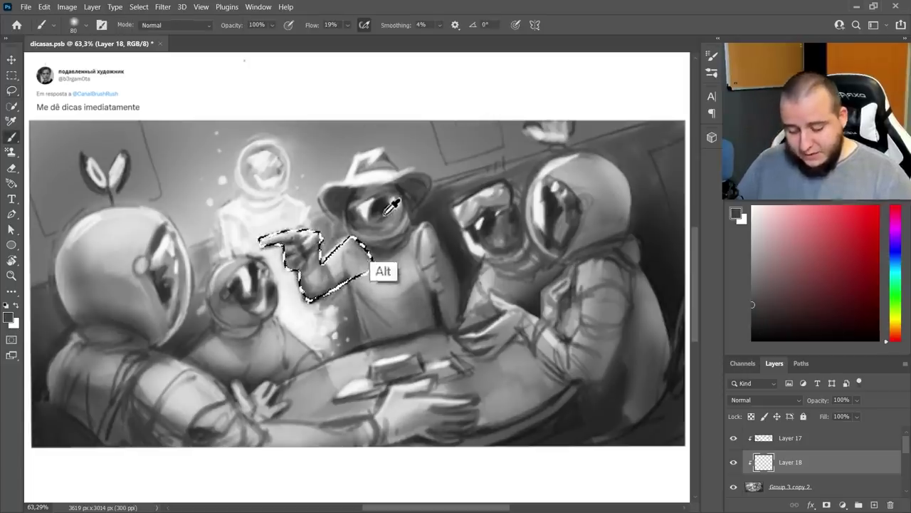
mouse_move(249, 237)
left_mouse_down()
mouse_move(332, 212)
mouse_move(260, 242)
mouse_move(288, 268)
mouse_move(319, 321)
mouse_move(316, 292)
left_mouse_up()
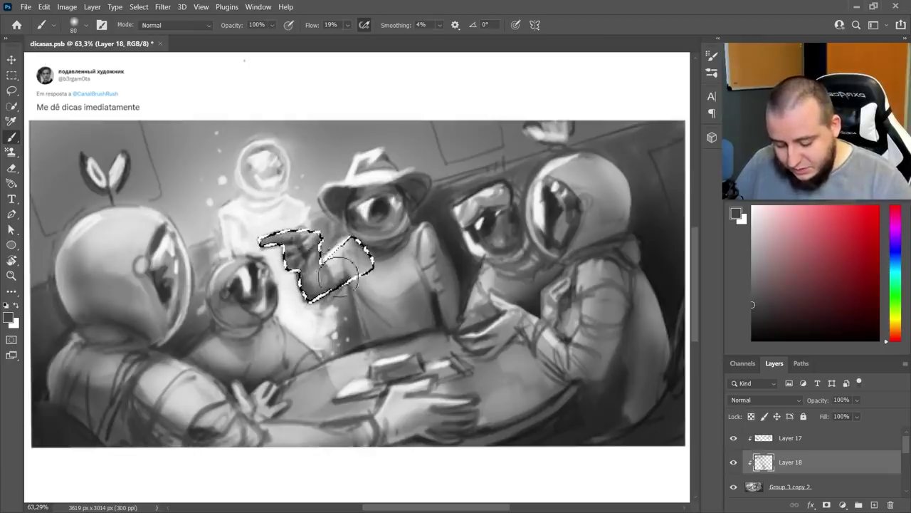
key("ctrl+d")
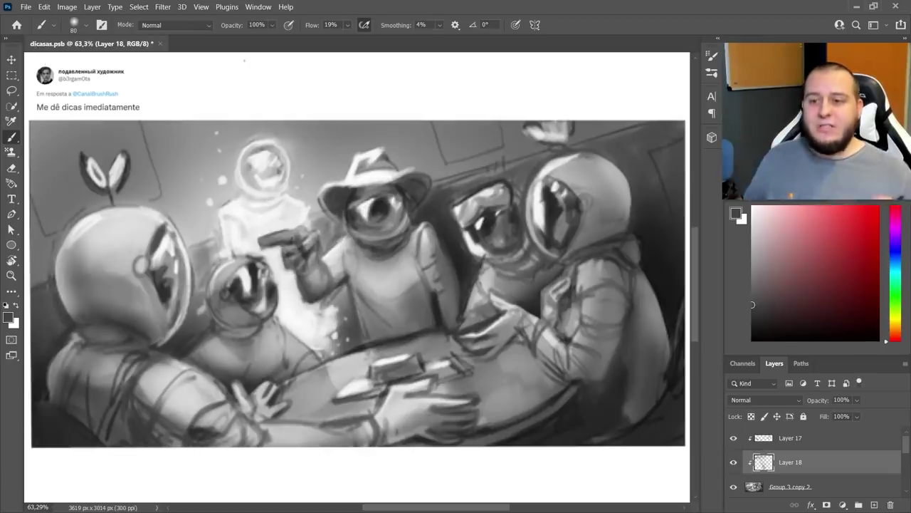
Step: Restore the arm selection, brush white glow light along the edges of the hand and forearm, and deselect
key("ctrl+shift+d")
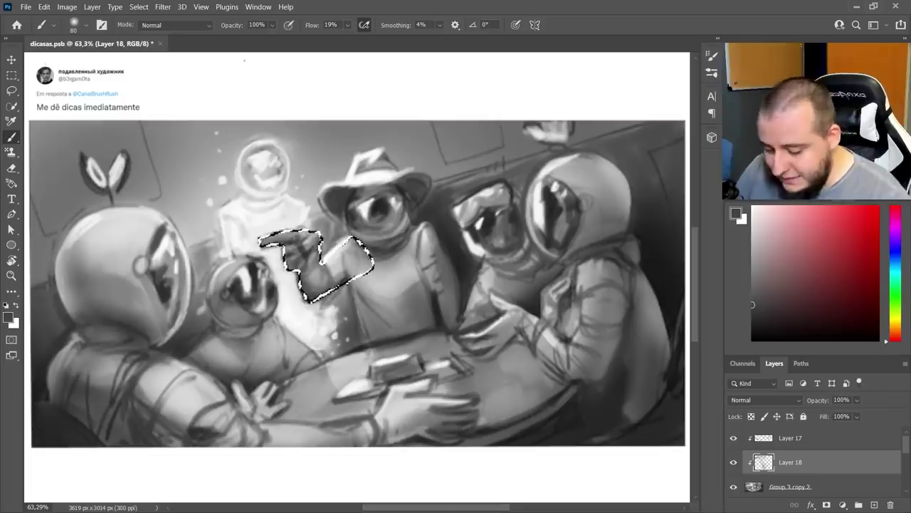
left_click(291, 295, "alt")
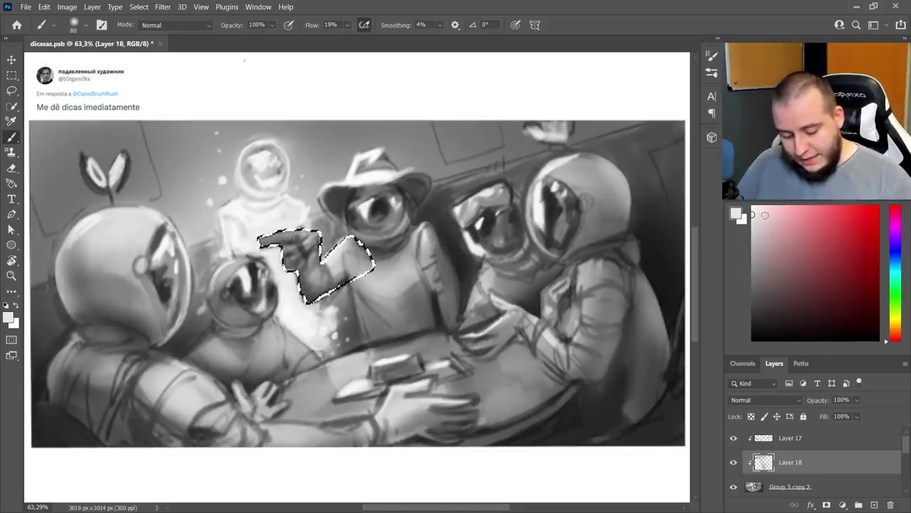
left_click(751, 206)
mouse_move(299, 240)
left_mouse_down()
mouse_move(303, 248)
mouse_move(270, 224)
mouse_move(266, 235)
left_mouse_up()
left_click_drag(297, 279, 313, 296)
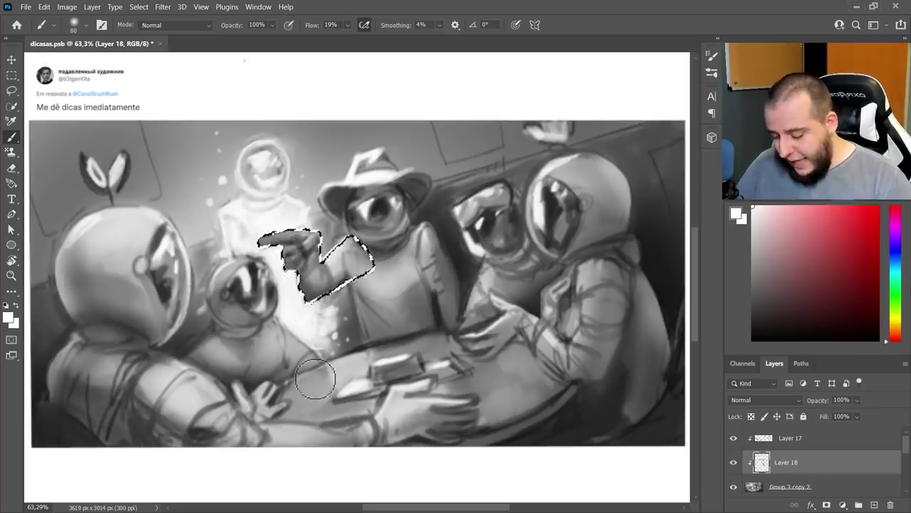
key("ctrl+d")
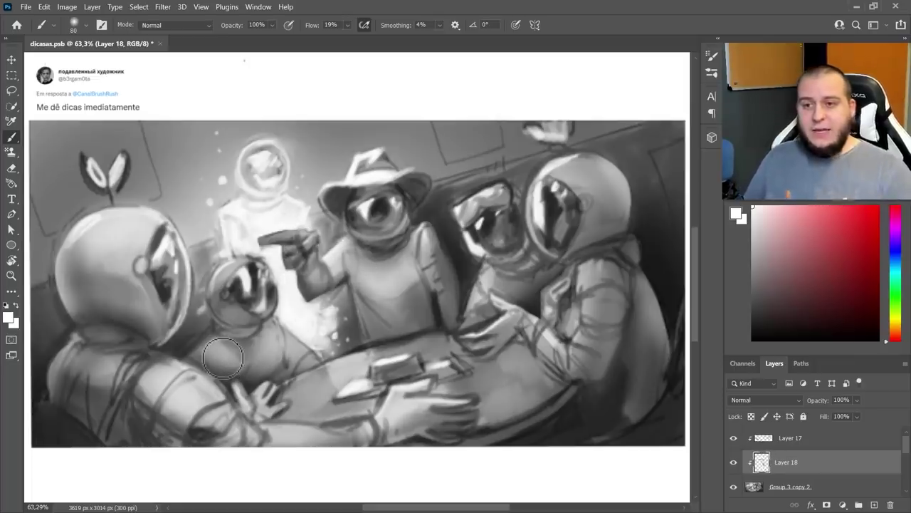